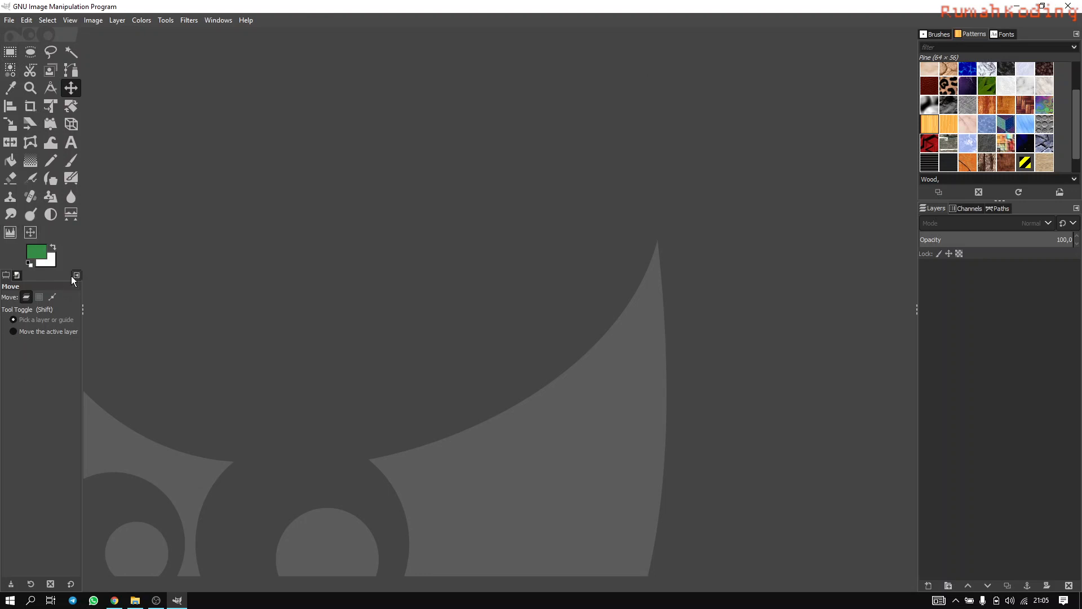
# Step: Review the Interface and Window Management pages of the preferences, including the options for saving and resetting window positions
pyautogui.click(27, 20)
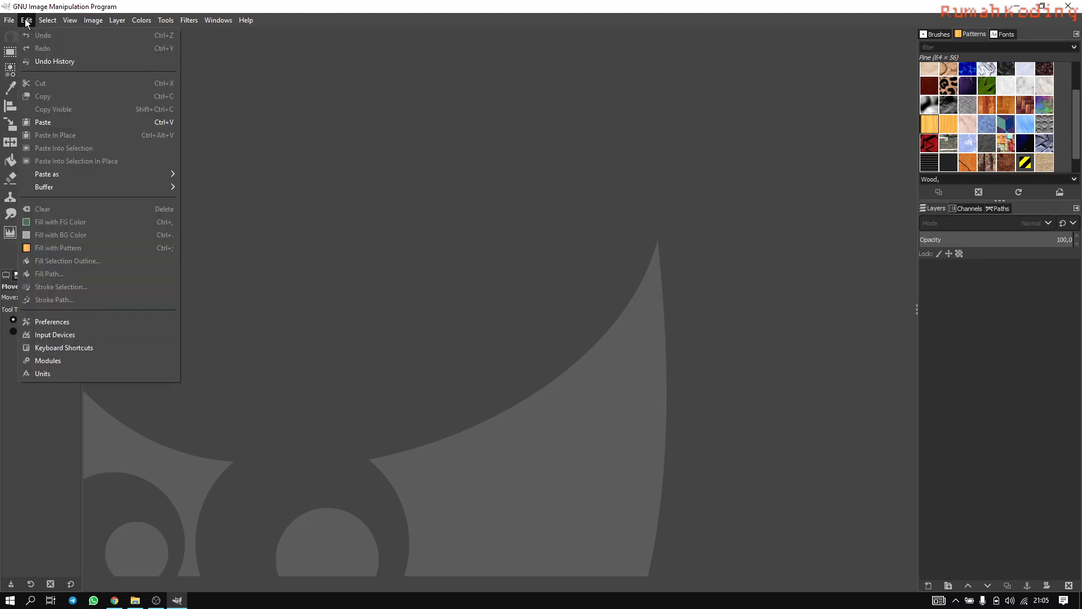
pyautogui.click(79, 321)
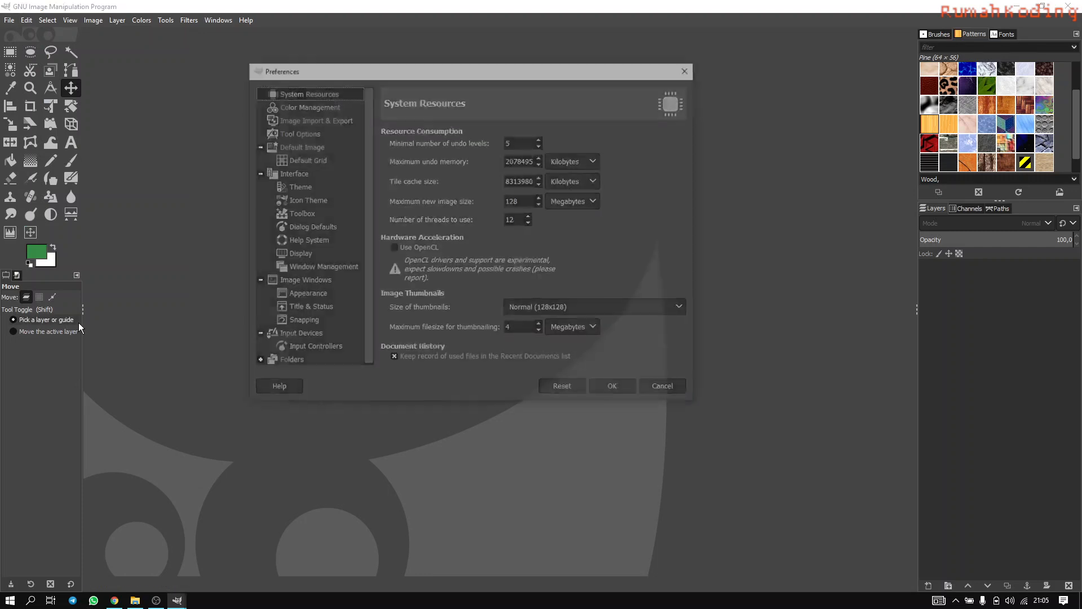
pyautogui.click(332, 264)
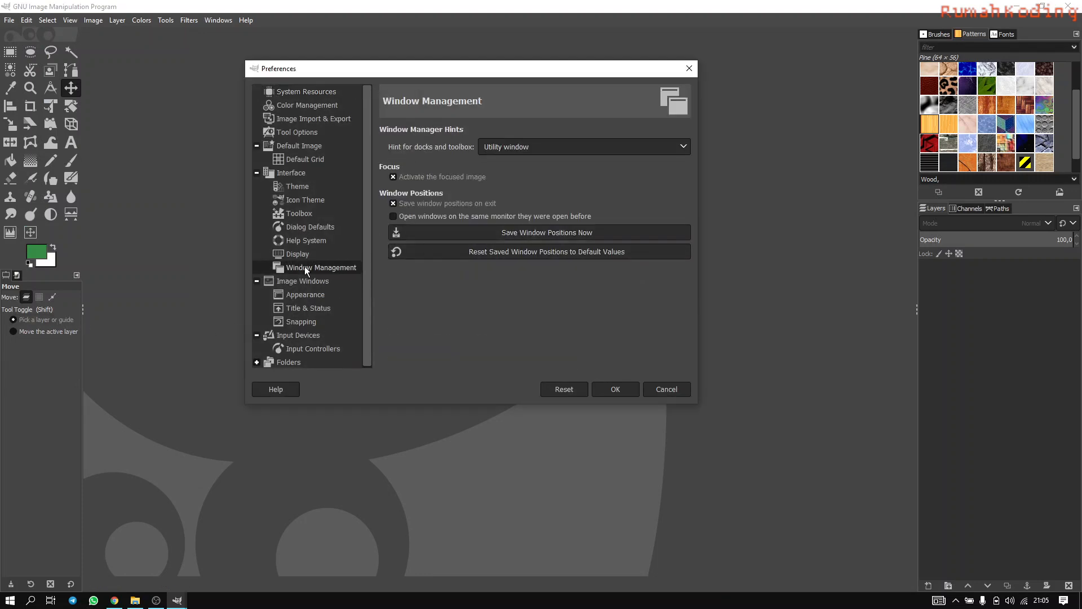
pyautogui.click(296, 175)
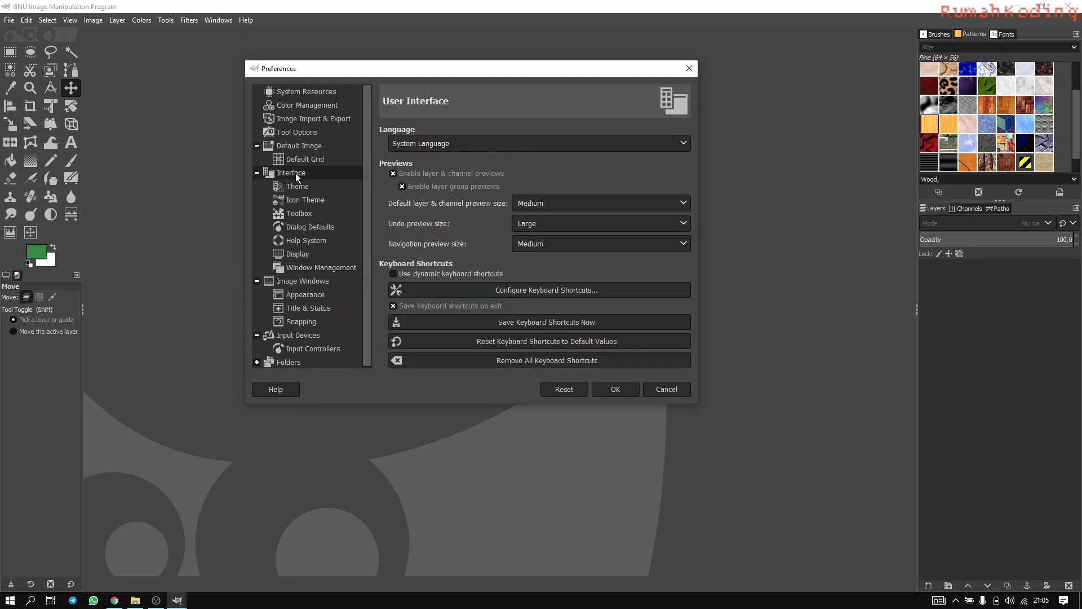
pyautogui.click(316, 267)
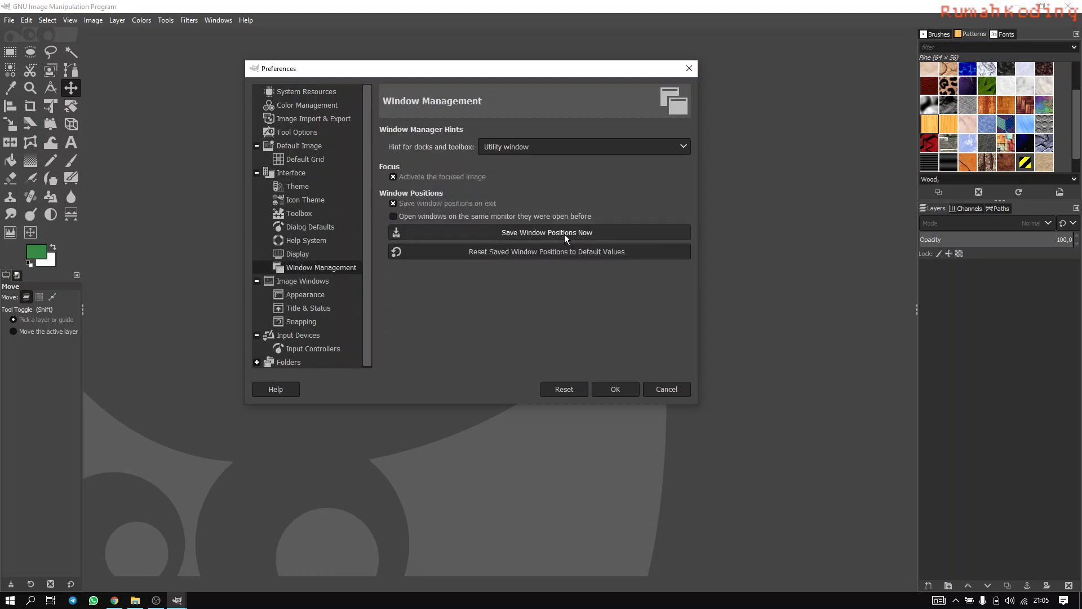
pyautogui.click(615, 389)
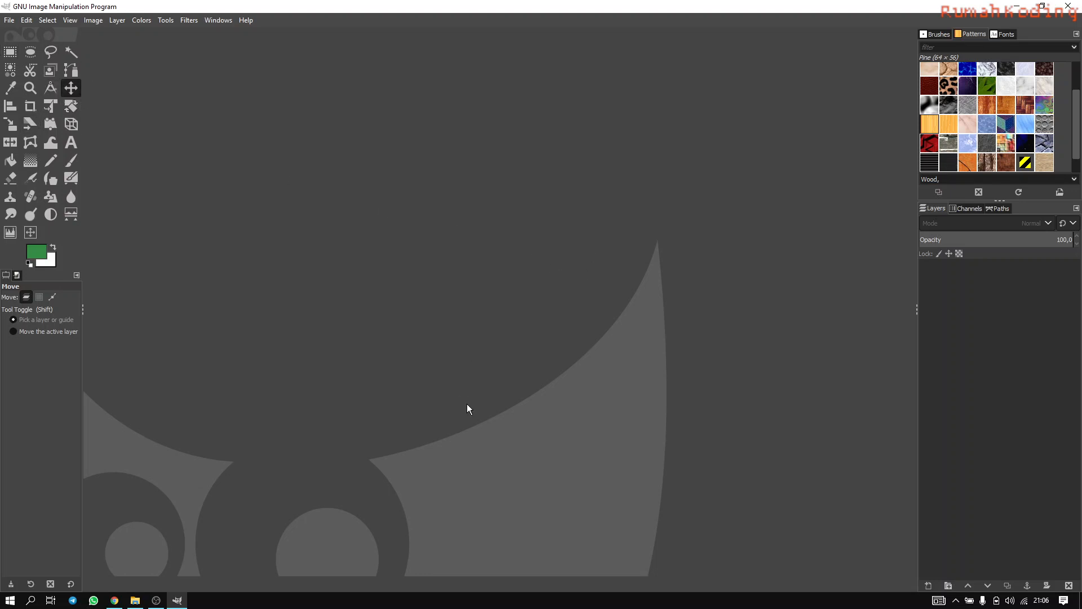
# Step: Create a new blank image of 1920 × 1080 px
pyautogui.click(9, 20)
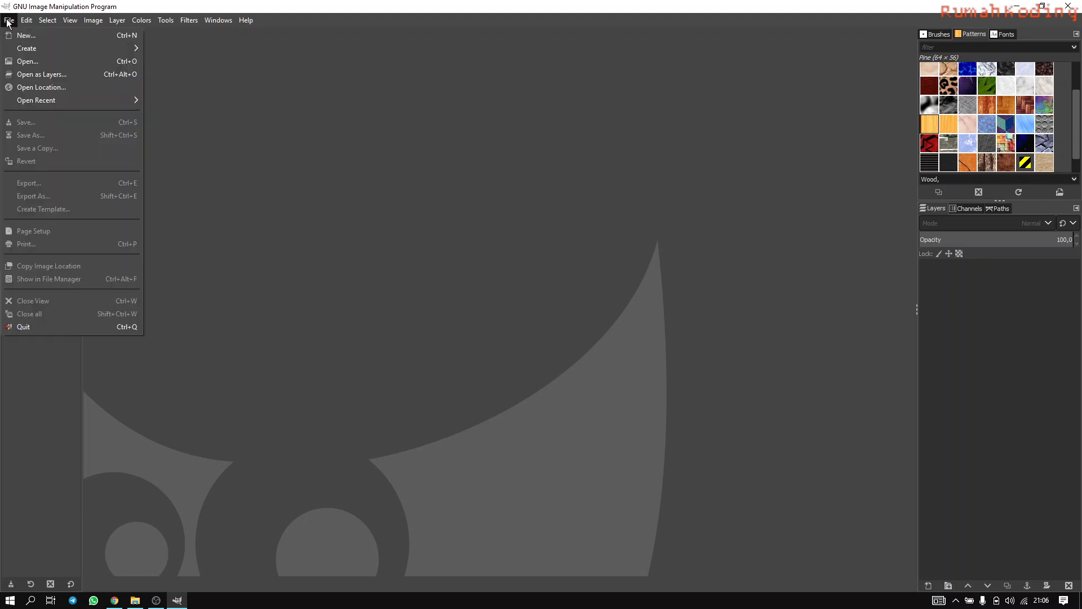
pyautogui.moveTo(27, 20)
pyautogui.click(34, 35)
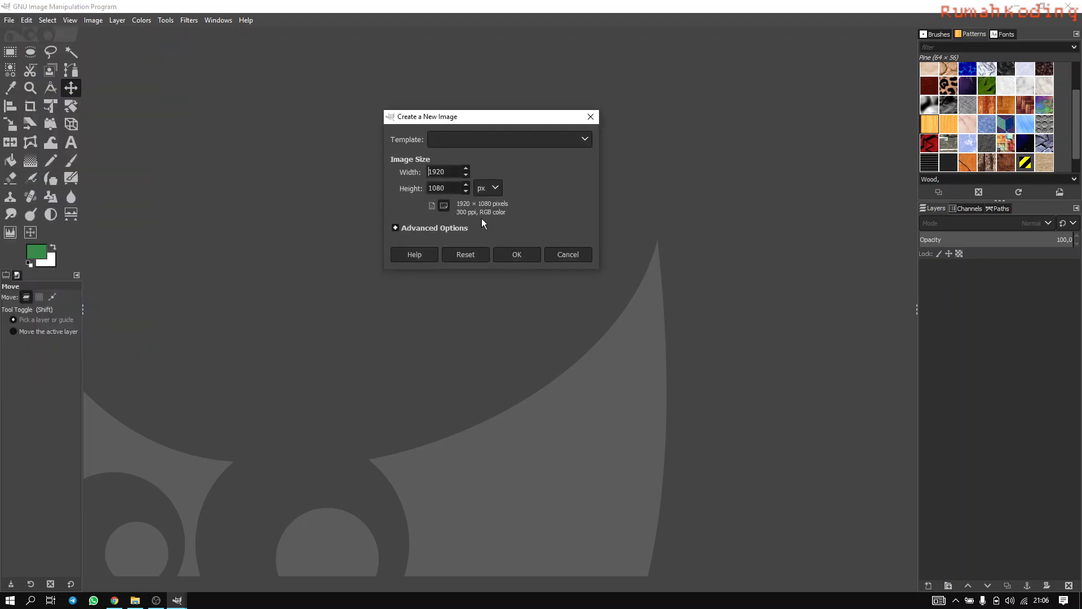
pyautogui.click(535, 256)
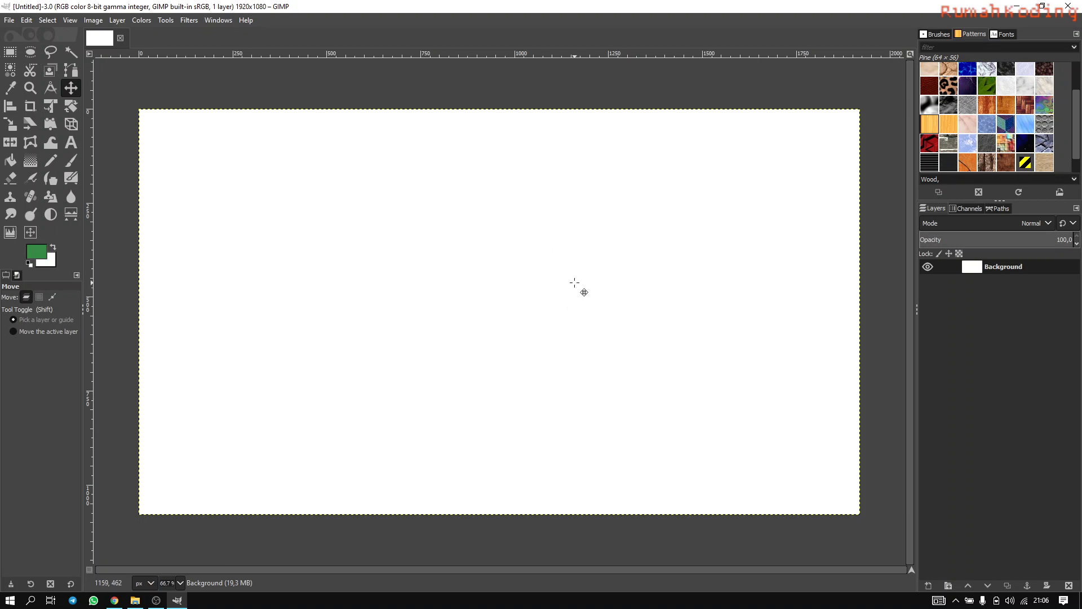
# Step: Make a rectangular selection about 587 × 430 px in the upper-left area of the canvas
pyautogui.click(10, 52)
pyautogui.moveTo(199, 132); pyautogui.dragTo(428, 263)
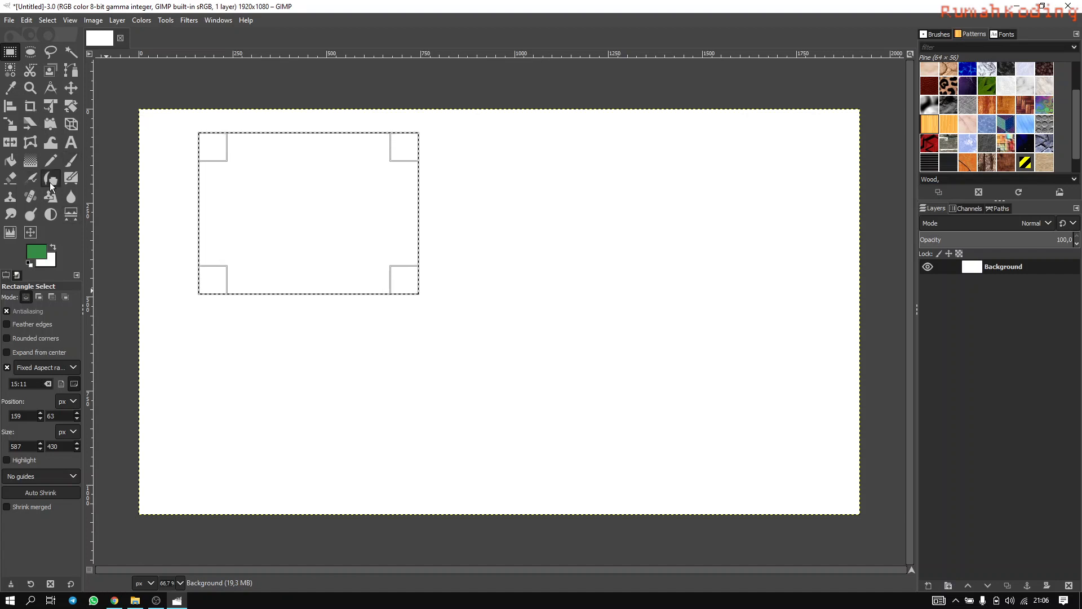
pyautogui.hotkey('shift', 'b')
pyautogui.click(344, 222)
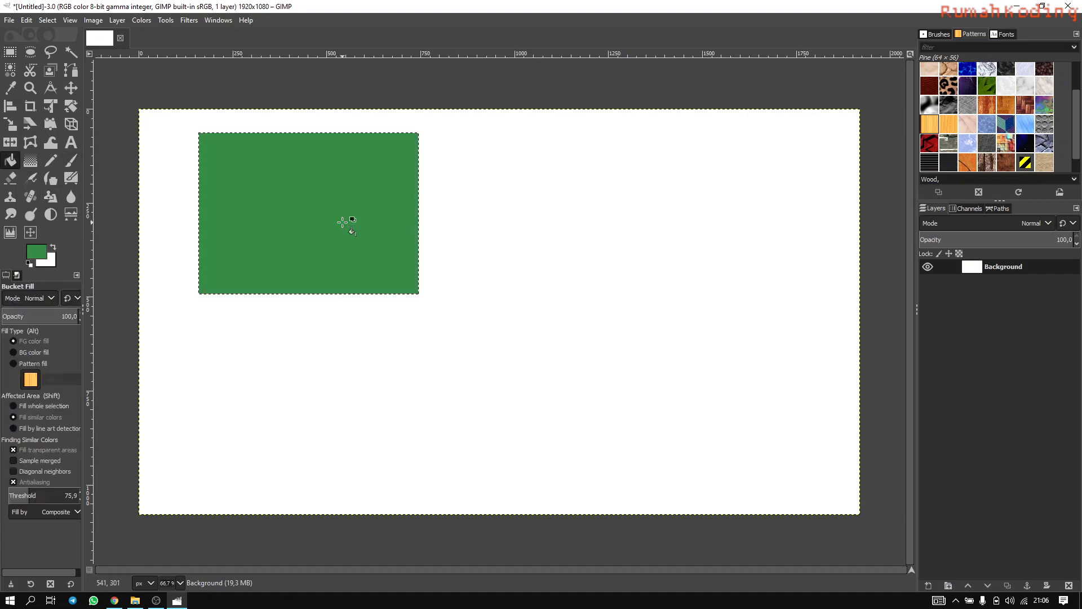
pyautogui.hotkey('ctrl', 'z')
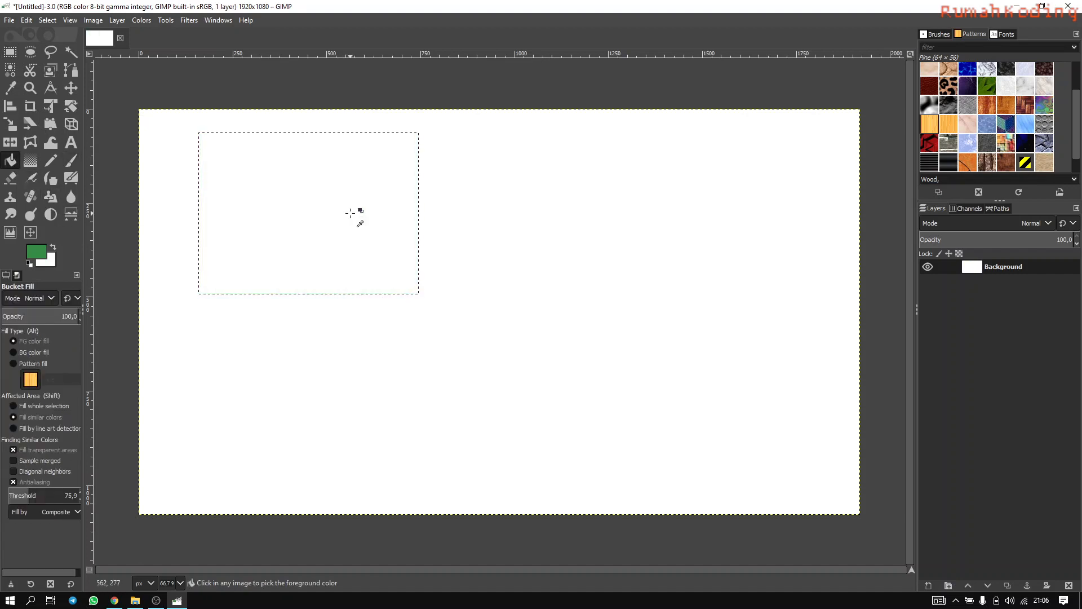
# Step: Add a transparent layer named kotak and bucket-fill the rectangular selection on it with the green foreground color
pyautogui.click(929, 587)
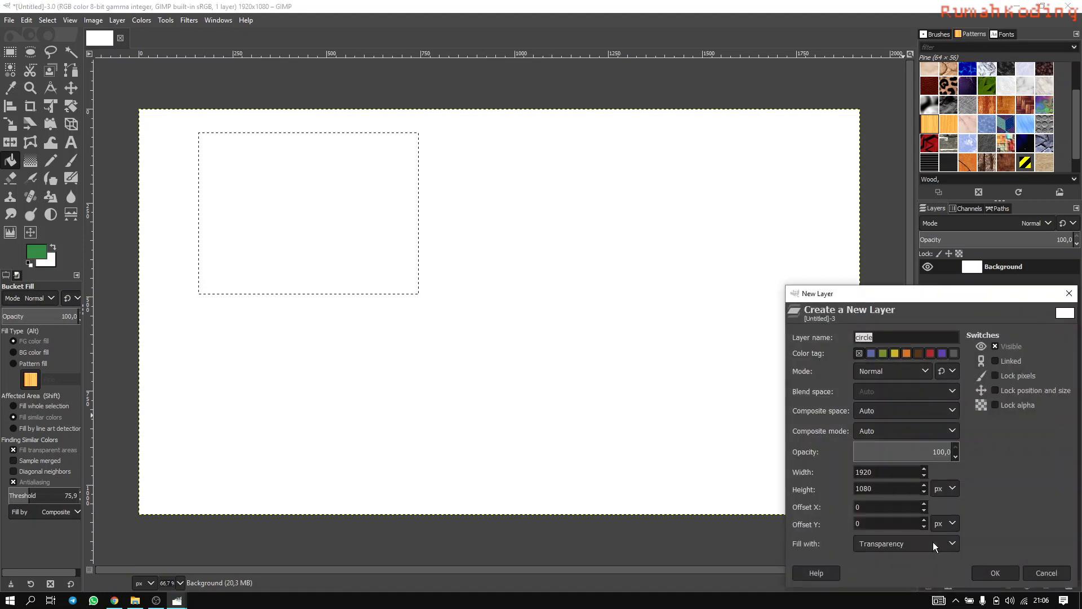
pyautogui.write('kotal')
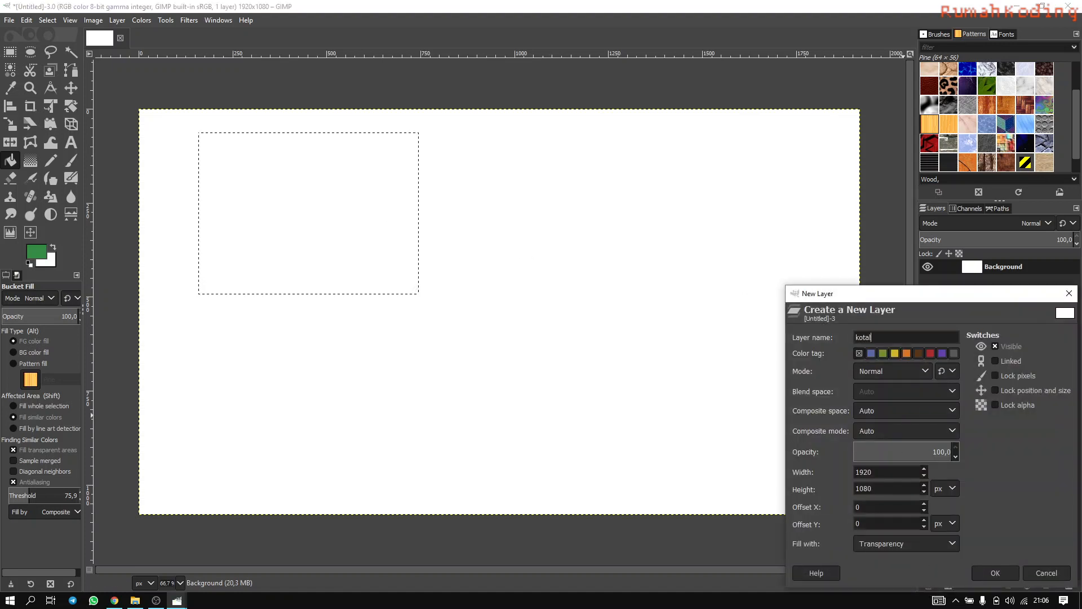
pyautogui.write('ak')
pyautogui.press('Return')
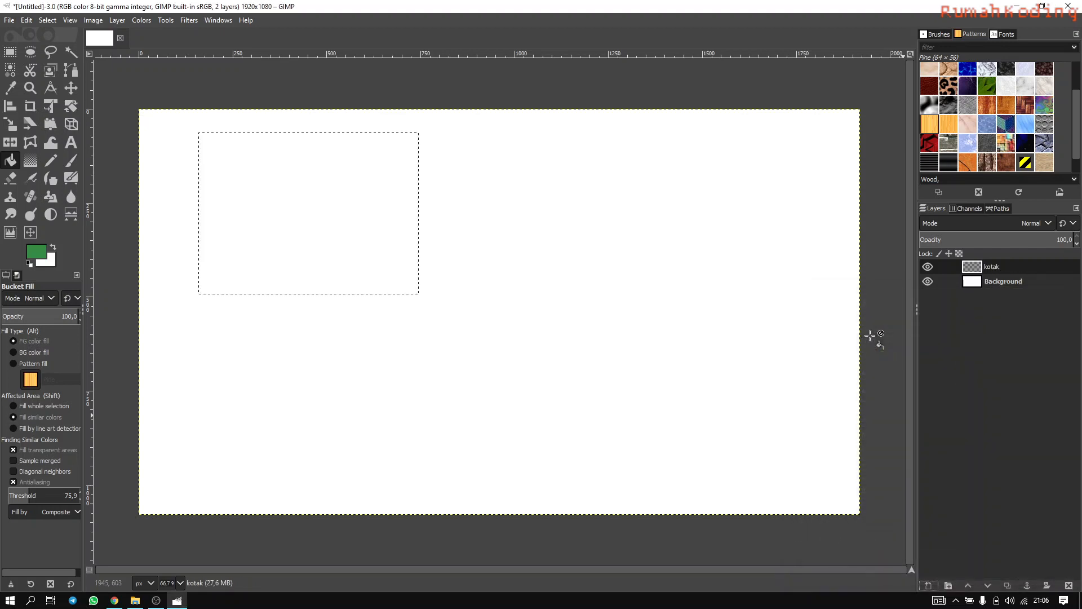
pyautogui.click(265, 199)
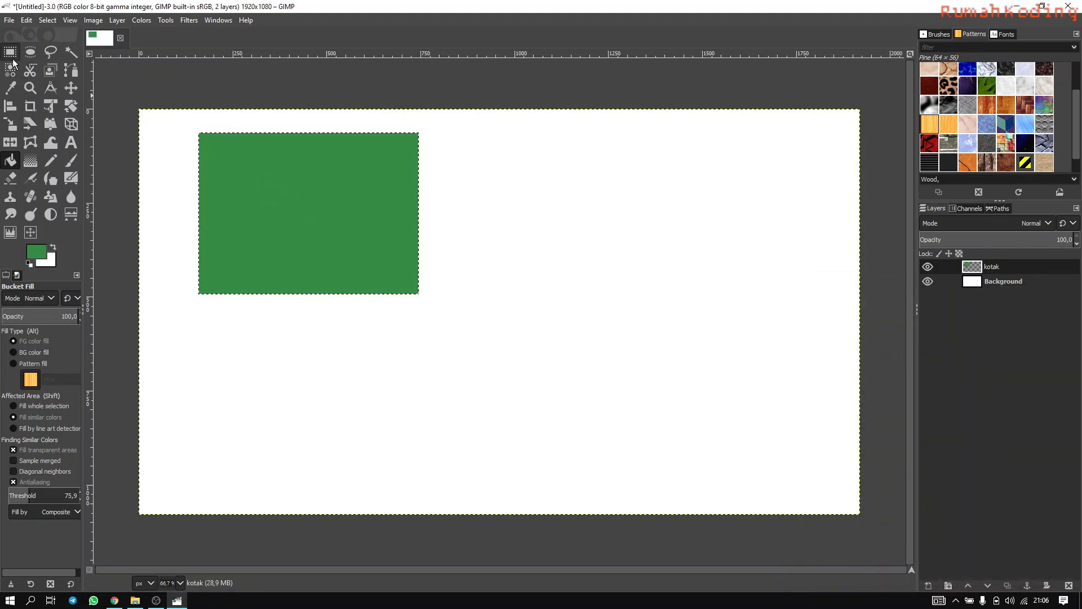
# Step: Add a transparent layer named lingkaran and make a round selection about 338 × 332 px to the right of the green rectangle
pyautogui.click(928, 586)
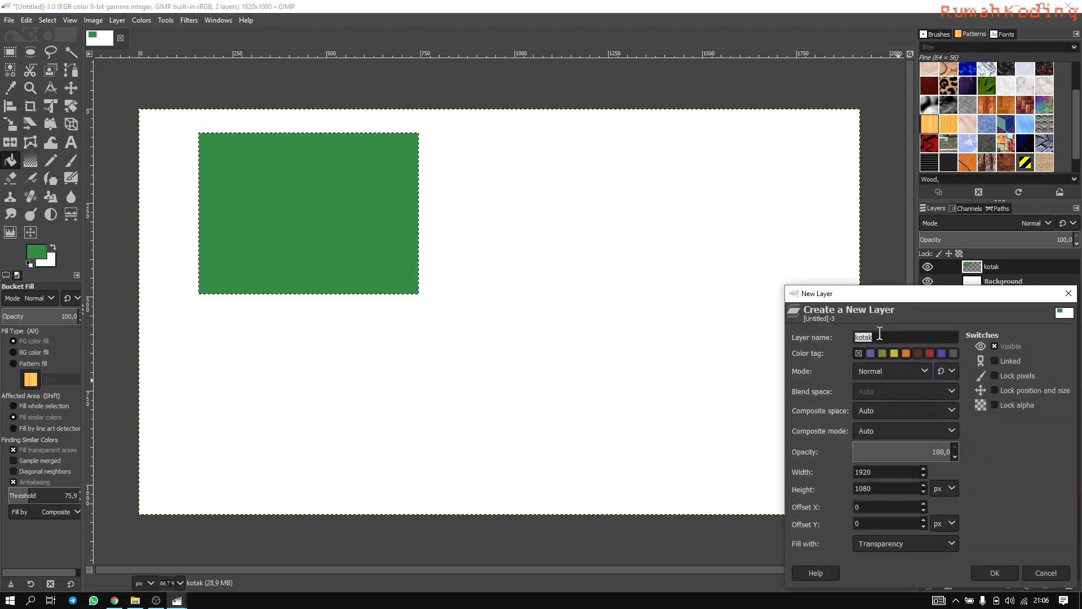
pyautogui.write('lingkaran')
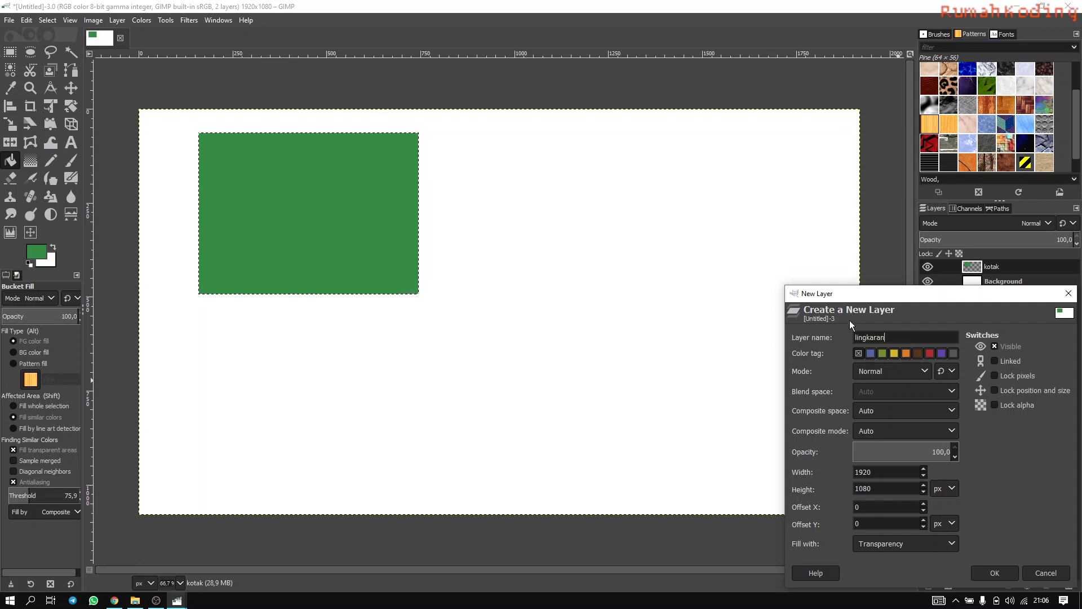
pyautogui.click(996, 573)
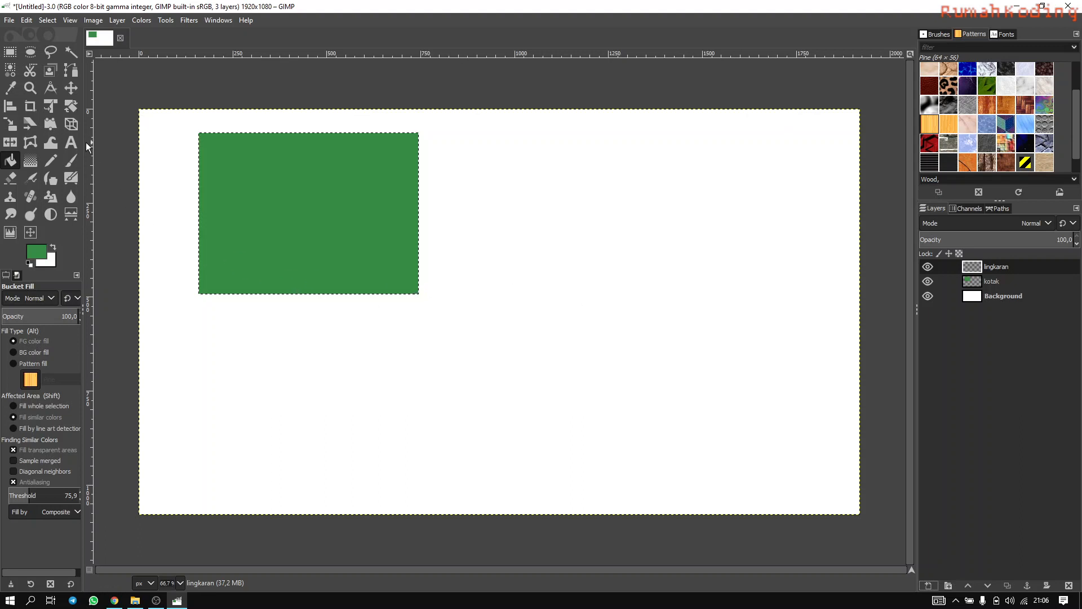
pyautogui.click(30, 52)
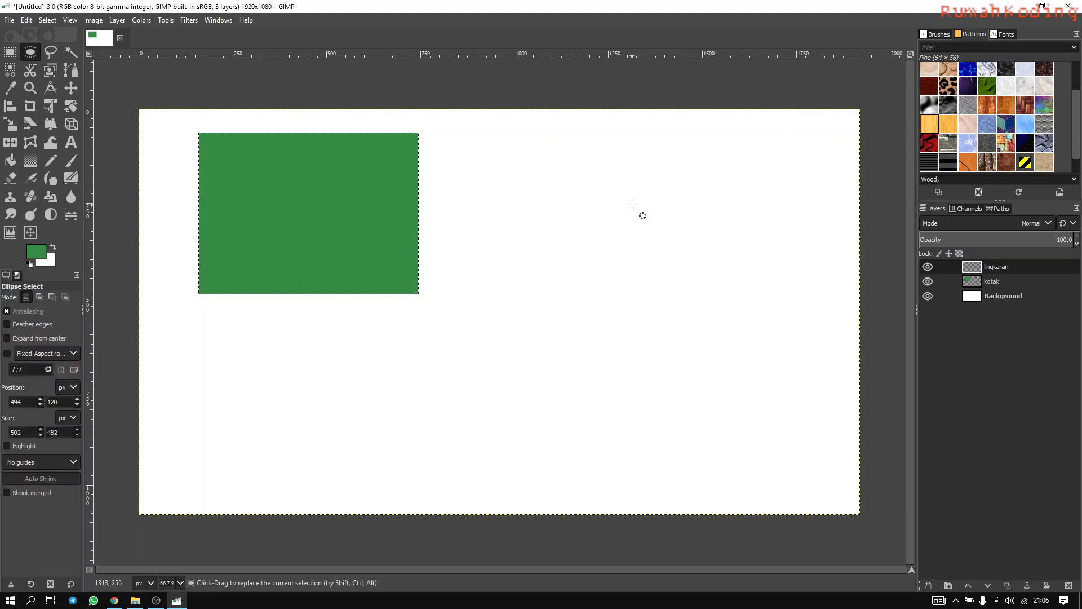
pyautogui.moveTo(539, 172); pyautogui.dragTo(666, 296)
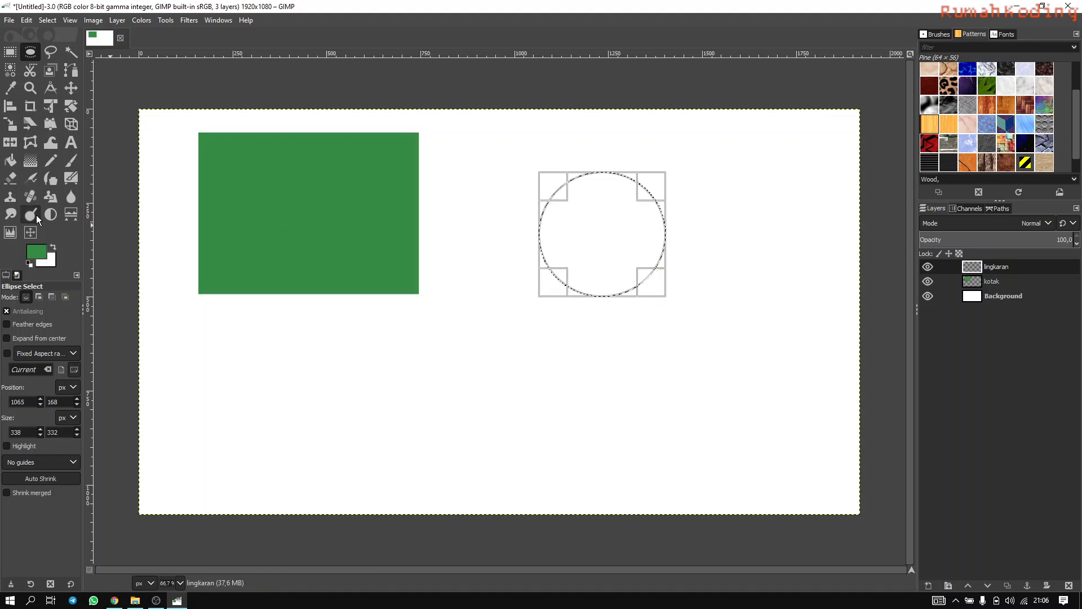
# Step: Set the foreground color to orange ff9b13 and bucket-fill the round selection with it
pyautogui.click(43, 254)
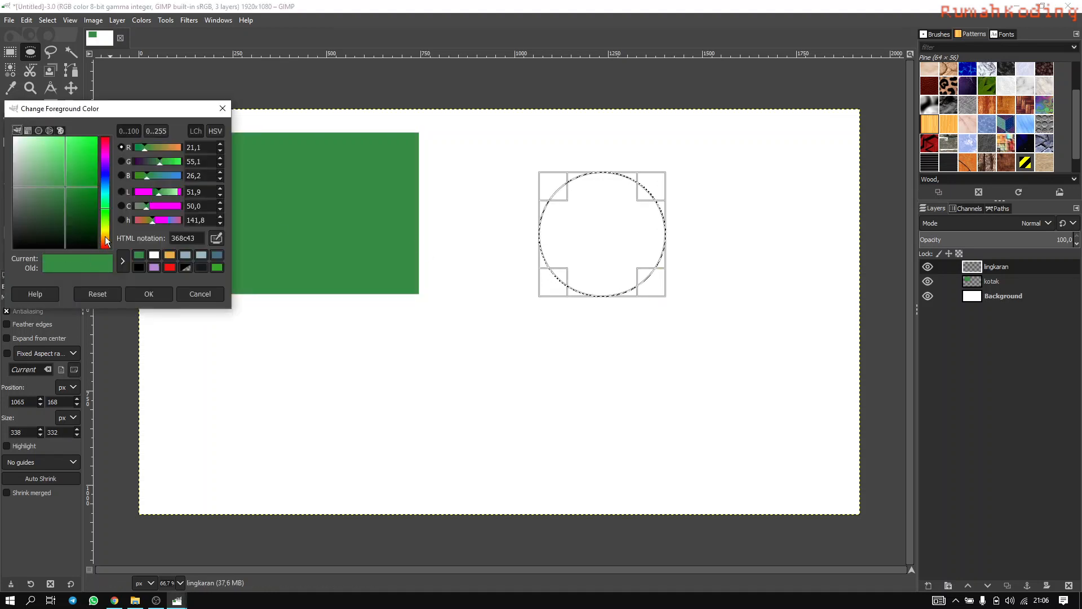
pyautogui.moveTo(105, 235); pyautogui.dragTo(106, 238)
pyautogui.click(74, 171)
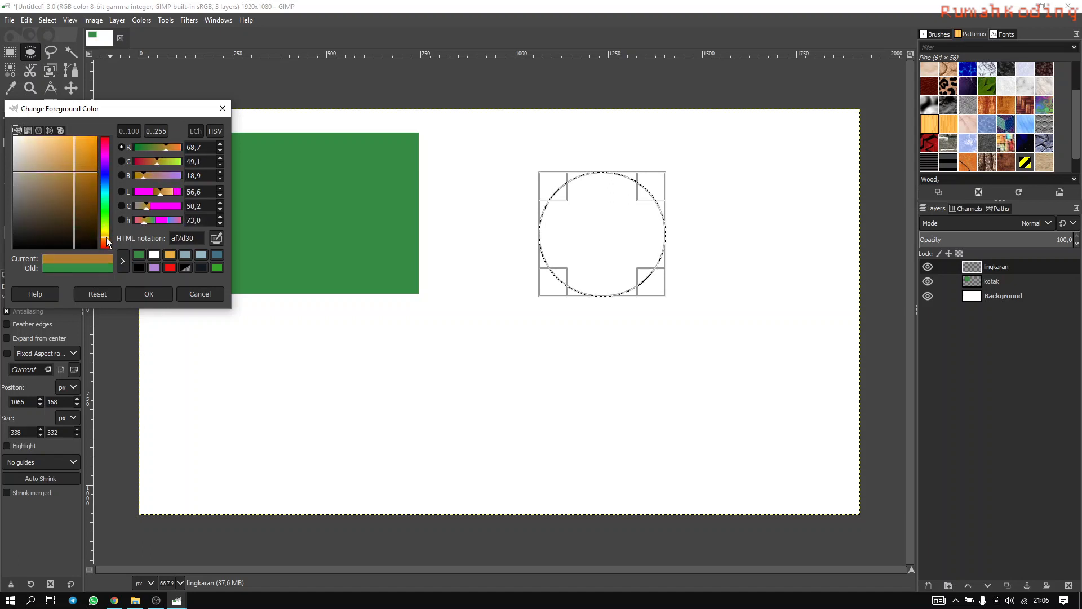
pyautogui.moveTo(85, 142); pyautogui.dragTo(92, 119)
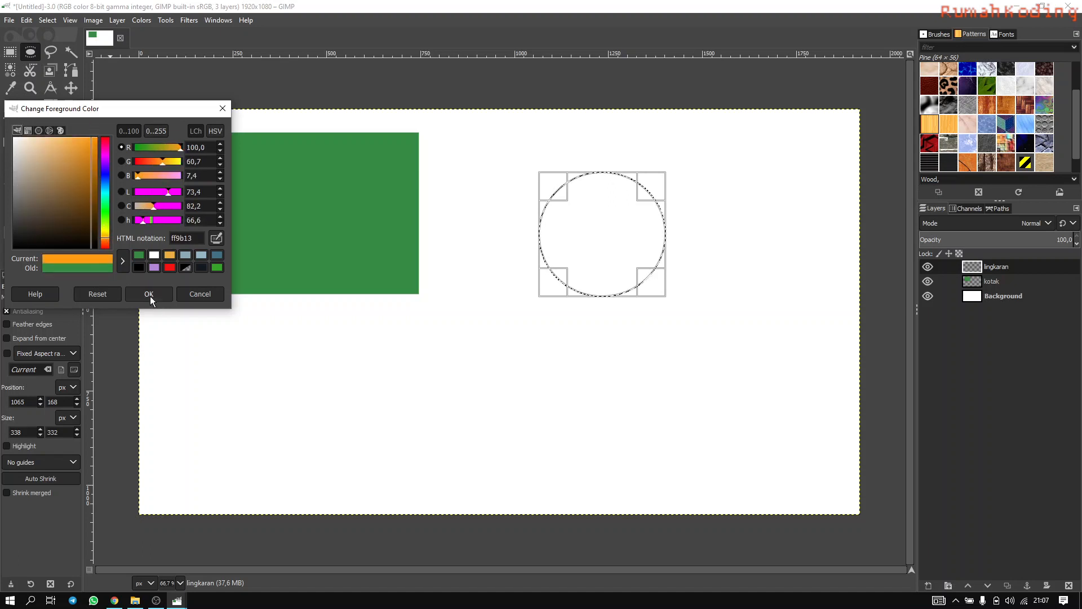
pyautogui.click(149, 293)
pyautogui.click(601, 225)
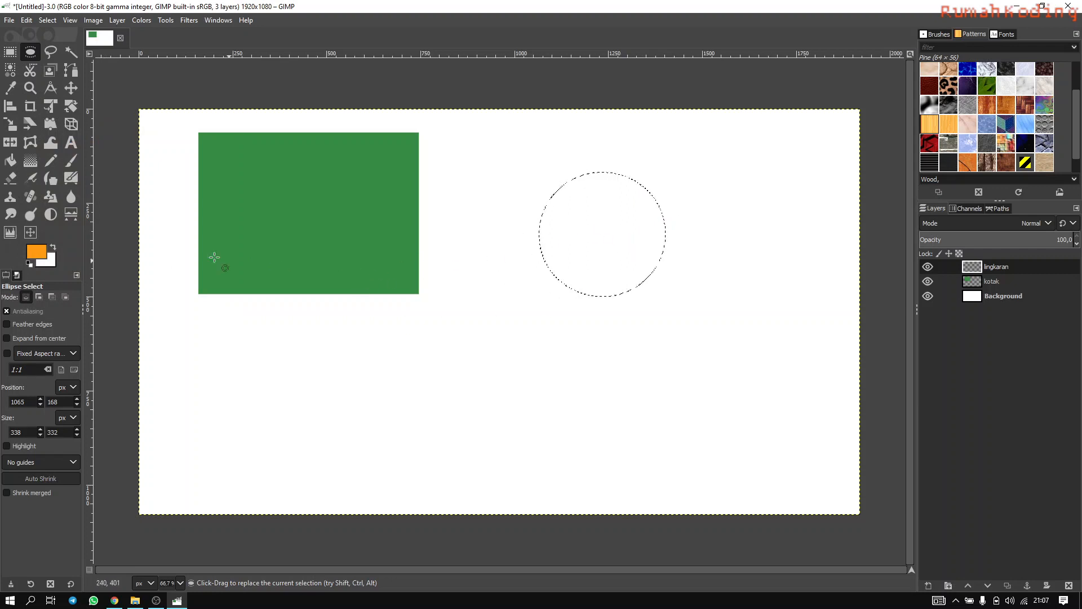
pyautogui.click(11, 161)
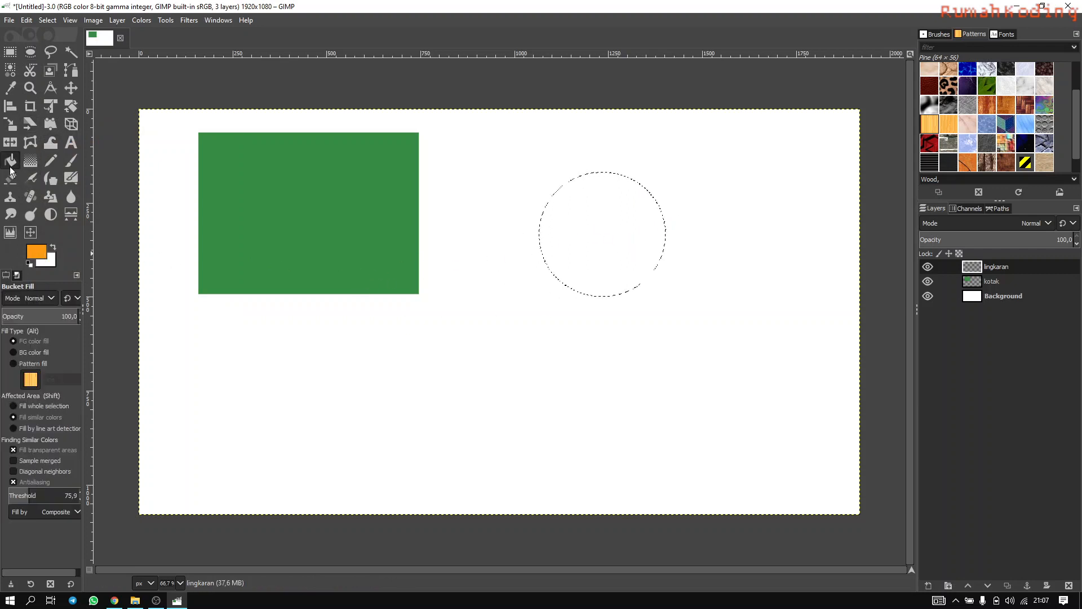
# Step: Activate the Move tool and widen the toolbox dock slightly
pyautogui.click(10, 52)
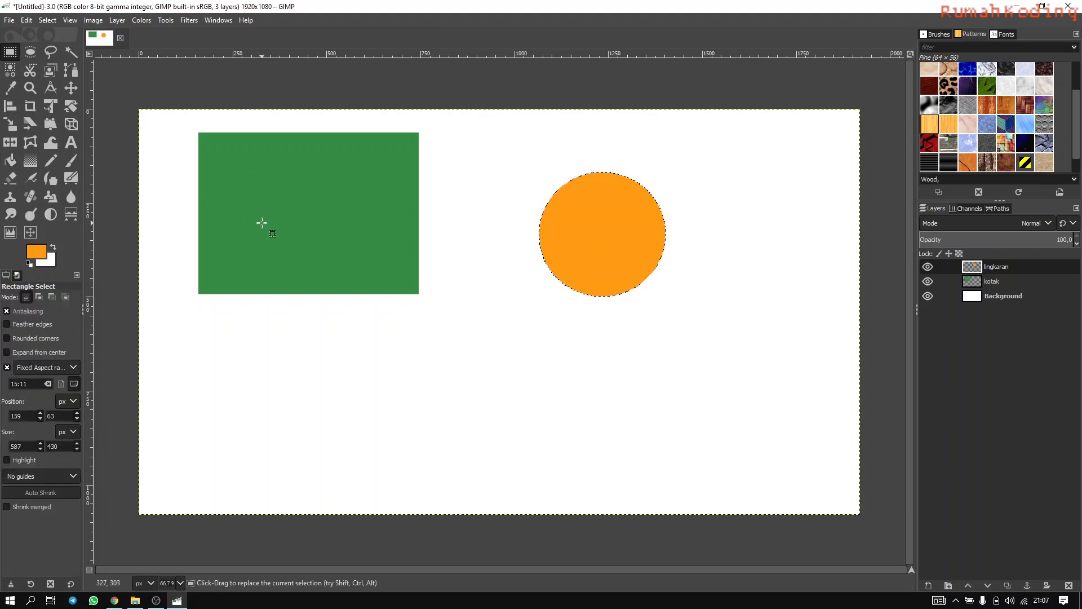
pyautogui.click(68, 87)
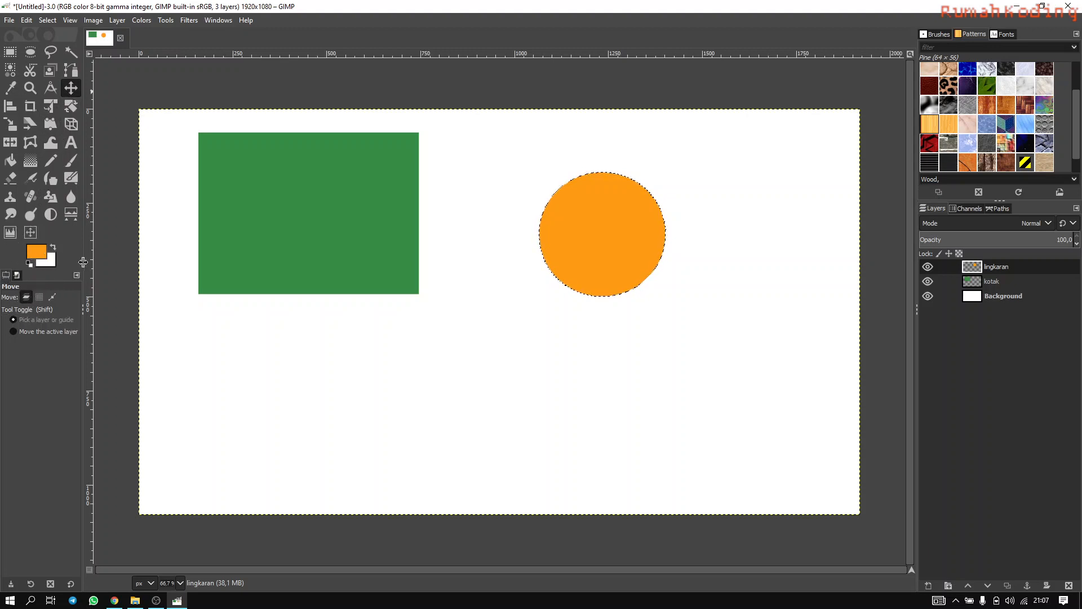
pyautogui.moveTo(82, 262)
pyautogui.mouseDown()
pyautogui.moveTo(117, 263)
pyautogui.moveTo(95, 257)
pyautogui.mouseUp()
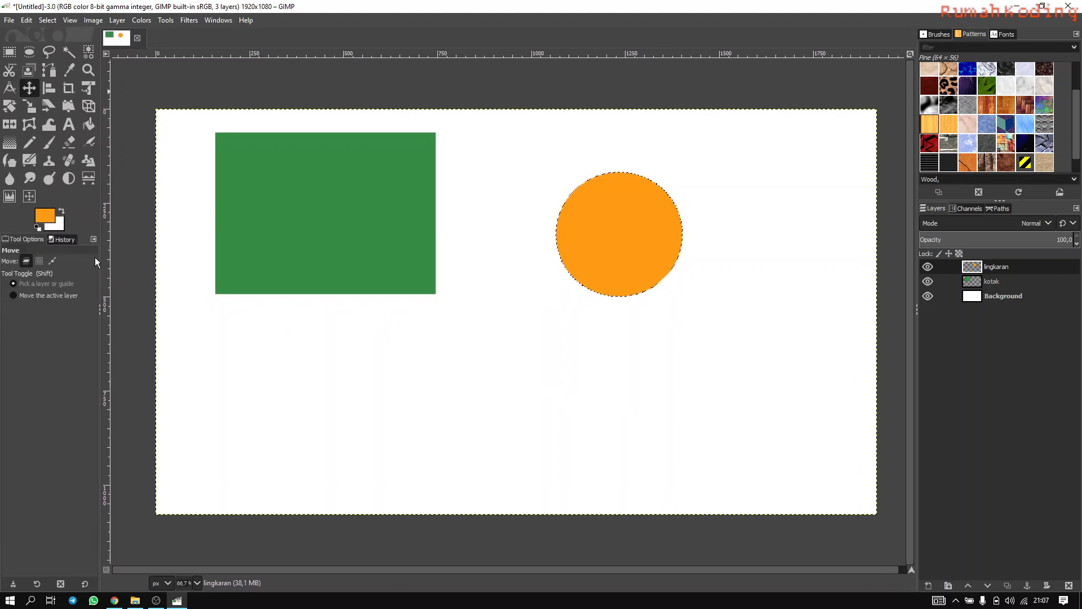
# Step: Set the icon theme preferences to a custom icon size of Large and apply them
pyautogui.click(27, 20)
pyautogui.click(58, 321)
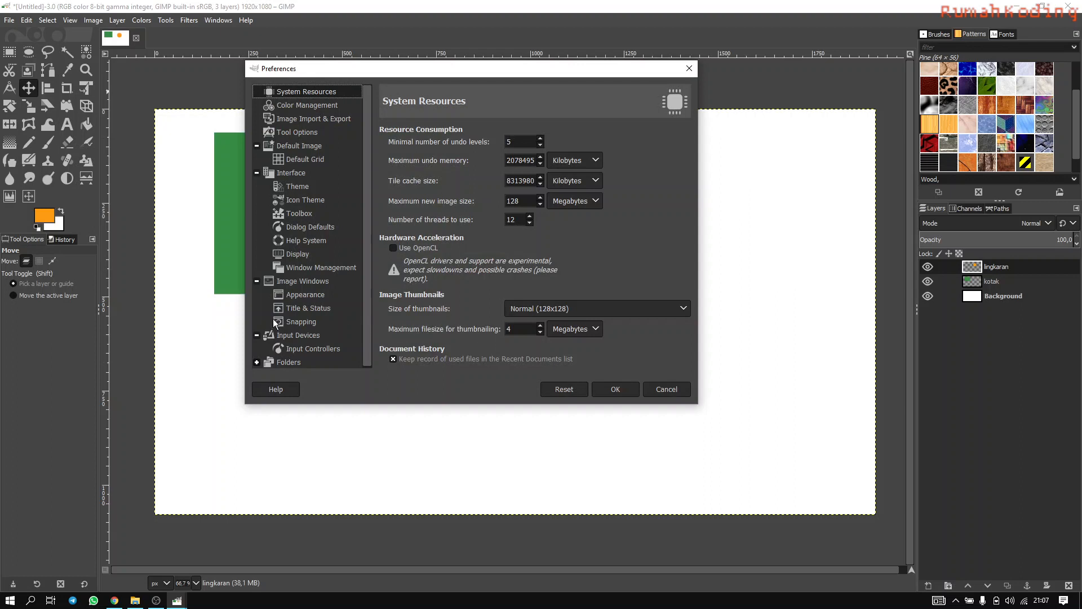
pyautogui.click(297, 200)
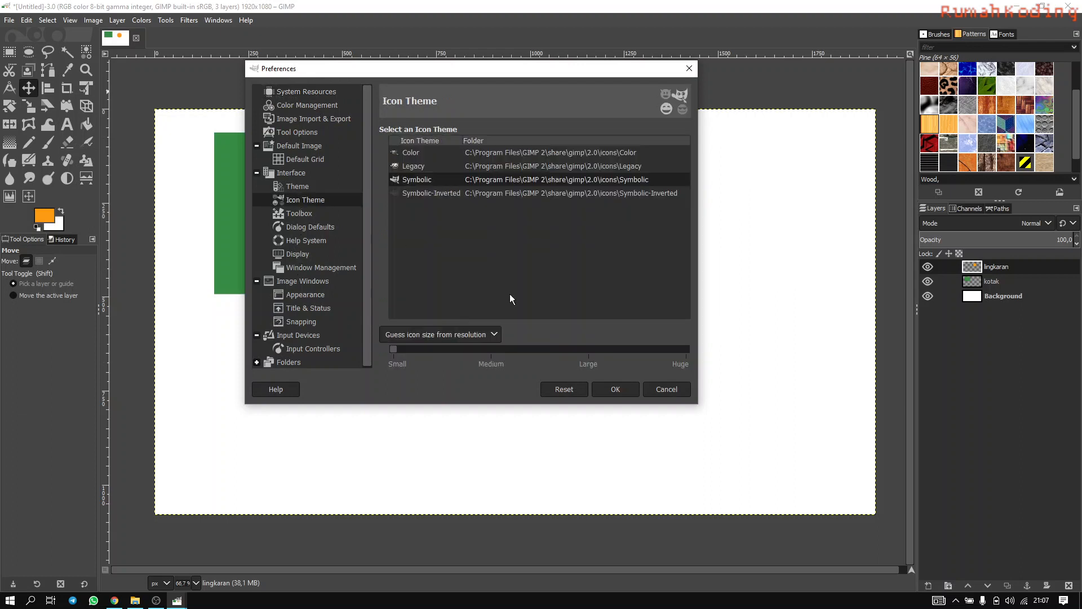
pyautogui.click(468, 337)
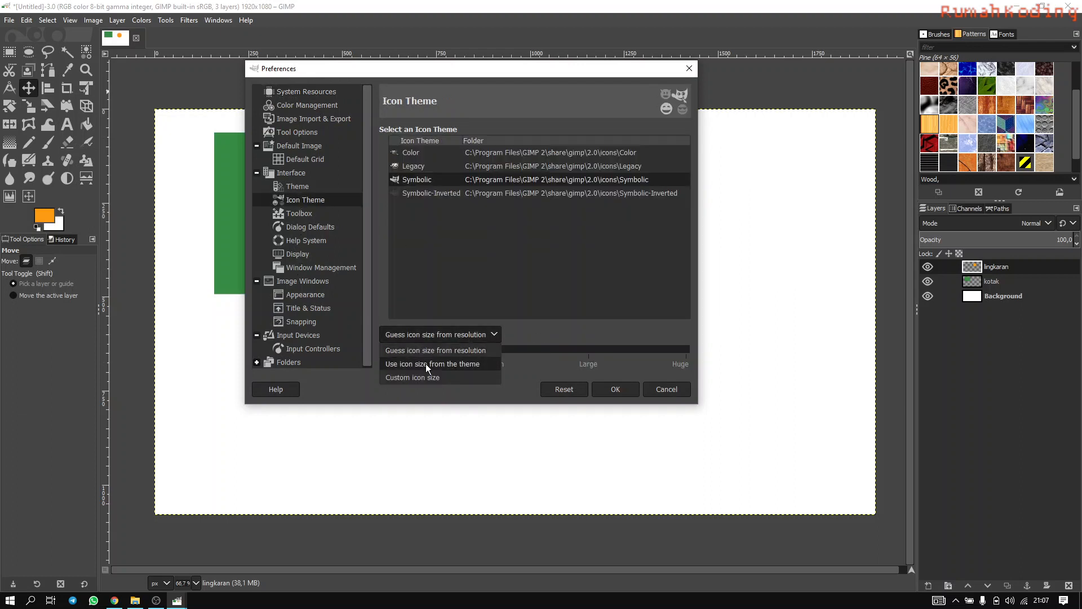
pyautogui.click(428, 379)
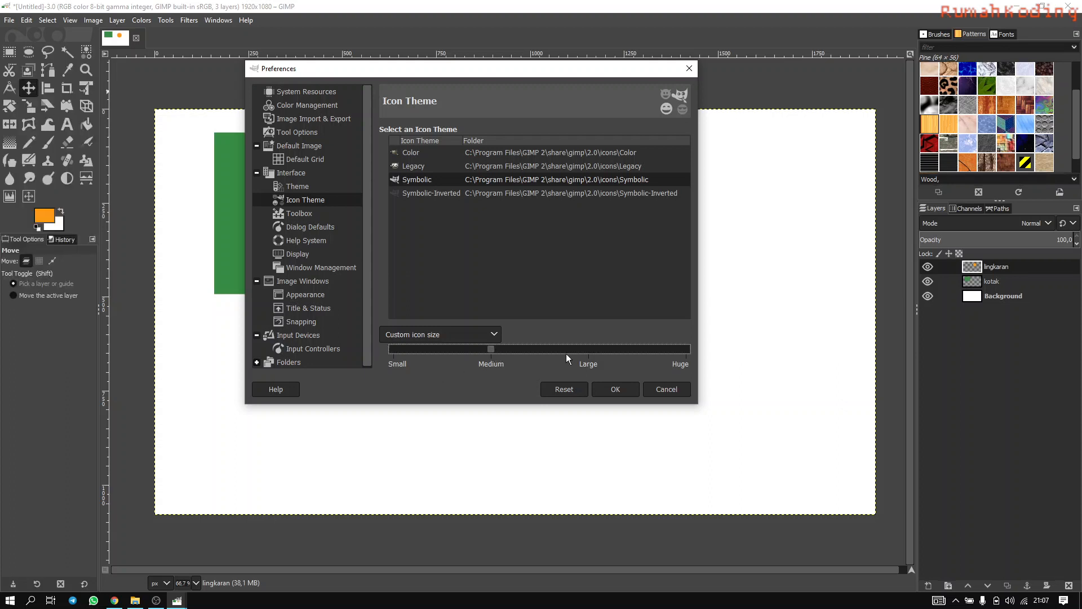
pyautogui.click(586, 351)
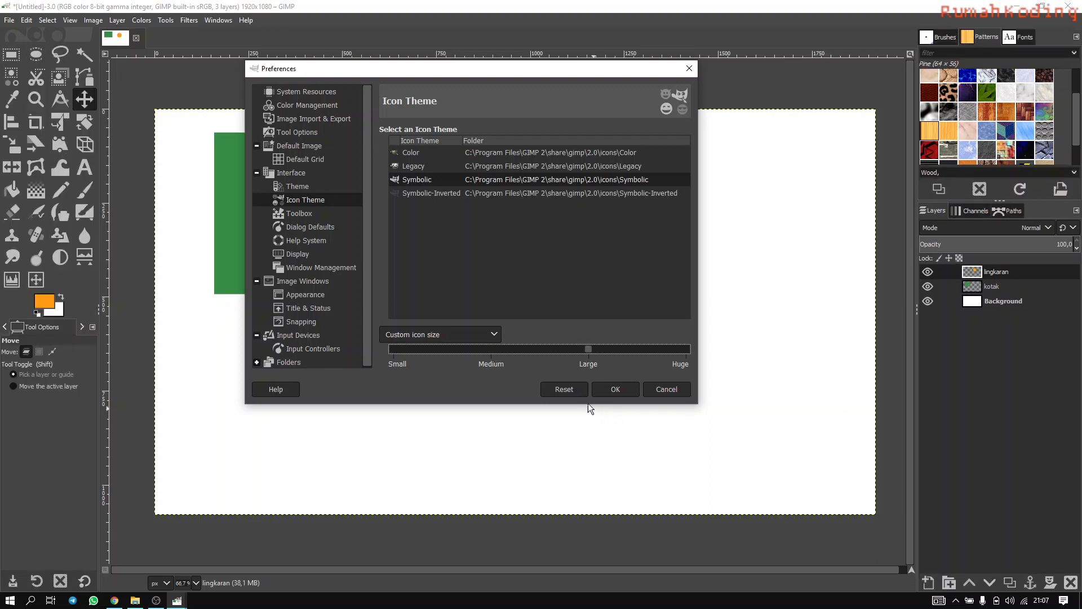
pyautogui.click(489, 348)
pyautogui.click(585, 350)
pyautogui.click(614, 389)
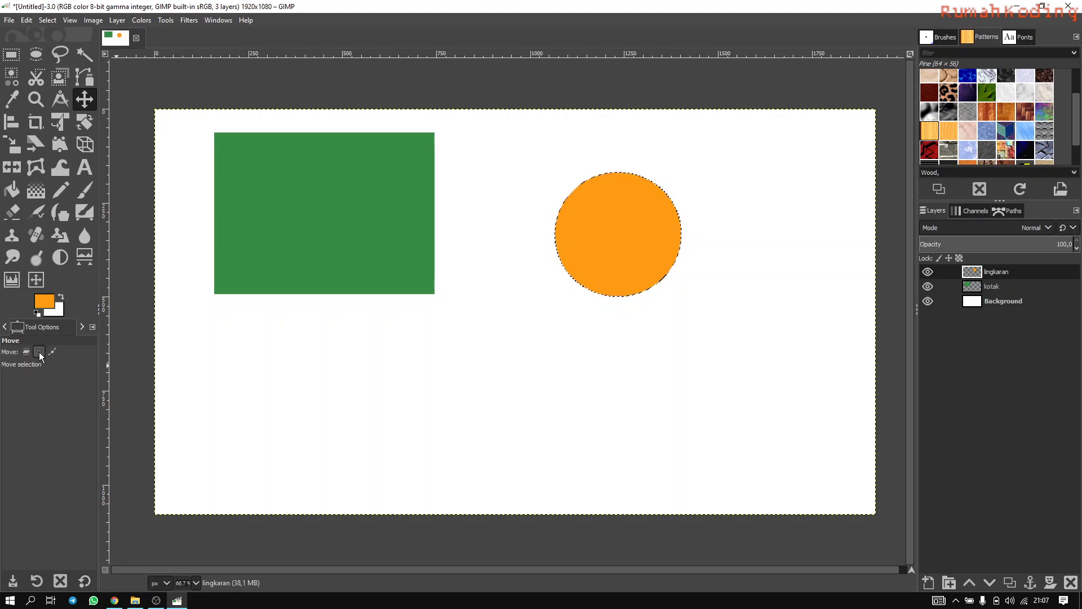
# Step: Set the Move tool to act on layers and clear the selection around the orange circle
pyautogui.click(52, 351)
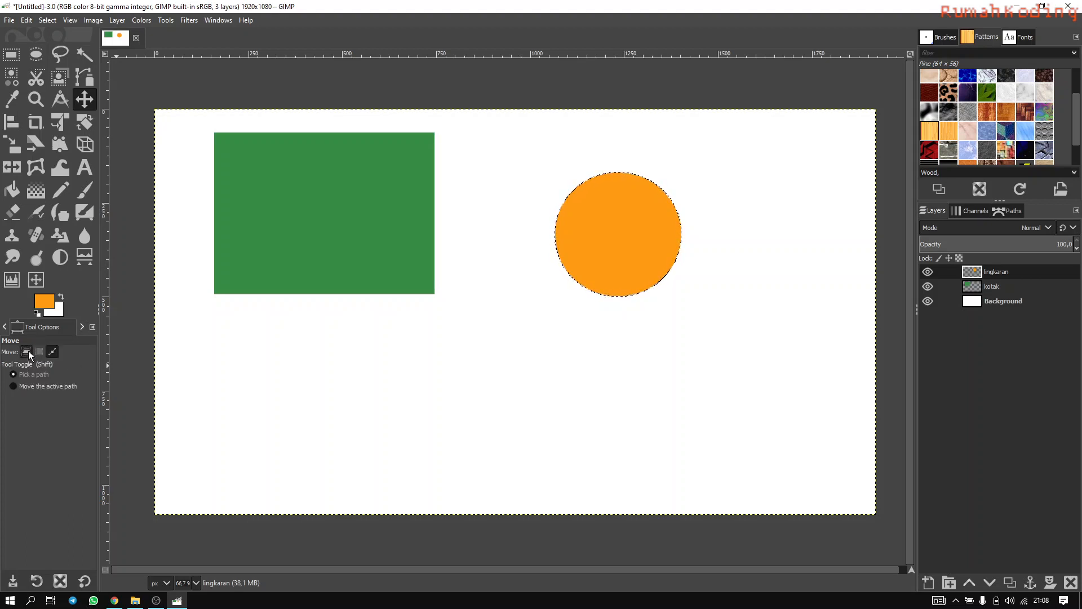
pyautogui.click(25, 352)
pyautogui.click(48, 20)
pyautogui.click(56, 42)
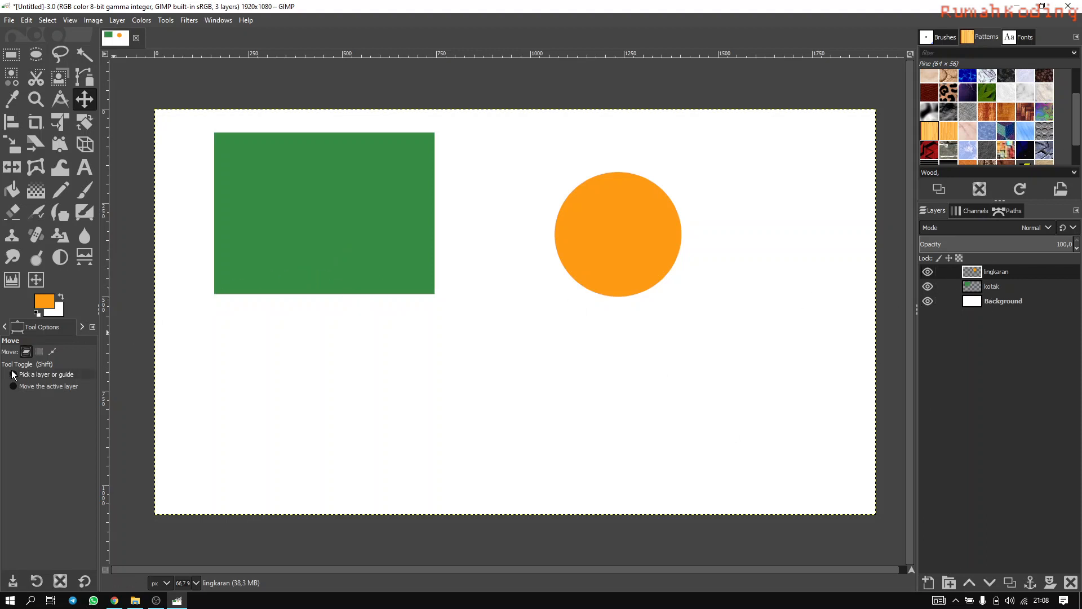
# Step: Try moving the green rectangle, orange circle and white background with Pick a layer or guide, undoing each move
pyautogui.moveTo(331, 259)
pyautogui.mouseDown()
pyautogui.moveTo(336, 278)
pyautogui.moveTo(415, 295)
pyautogui.moveTo(310, 236)
pyautogui.moveTo(315, 245)
pyautogui.mouseUp()
pyautogui.hotkey('ctrl', 'z')
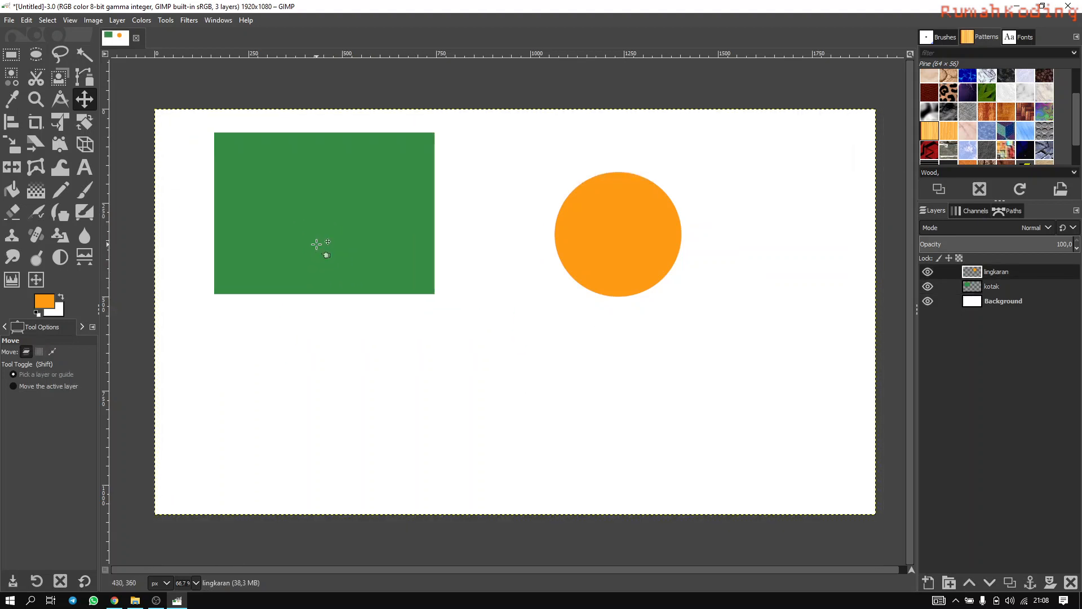
pyautogui.moveTo(621, 240); pyautogui.dragTo(665, 291)
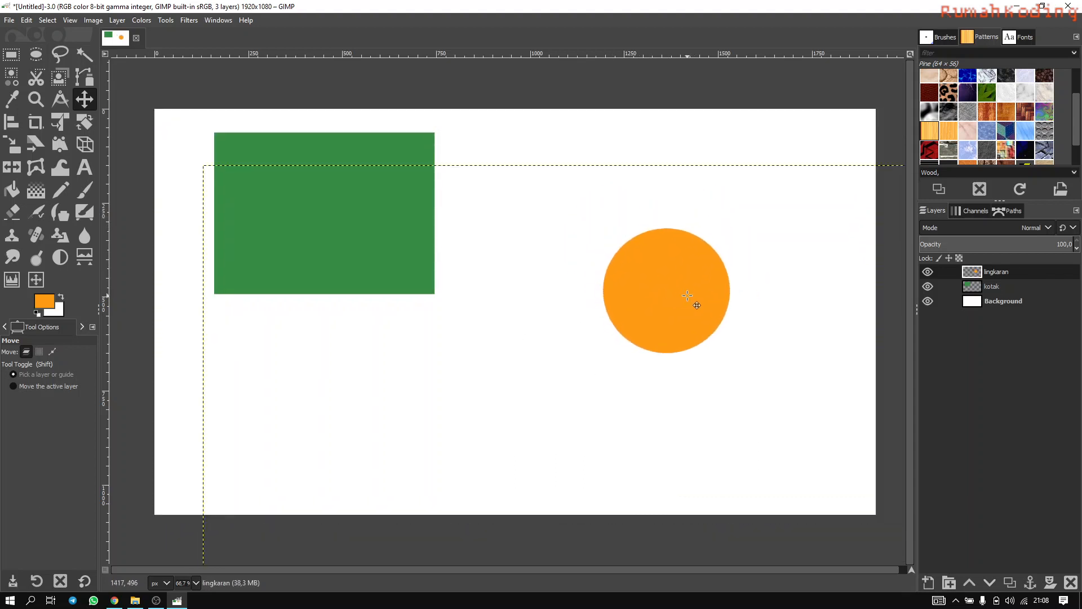
pyautogui.press('ctrl')
pyautogui.hotkey('ctrl', 'z')
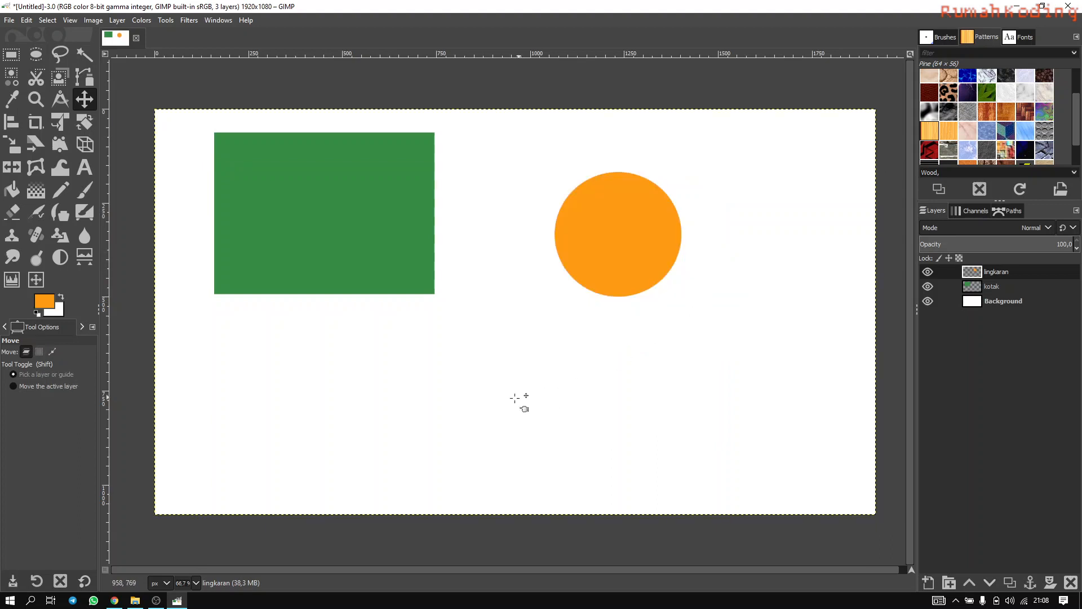
pyautogui.moveTo(500, 399)
pyautogui.mouseDown()
pyautogui.moveTo(596, 387)
pyautogui.moveTo(516, 389)
pyautogui.mouseUp()
pyautogui.hotkey('ctrl', 'z')
# Step: Switch the Move tool to Move the active layer and test it on the lingkaran layer, undoing each move
pyautogui.click(14, 387)
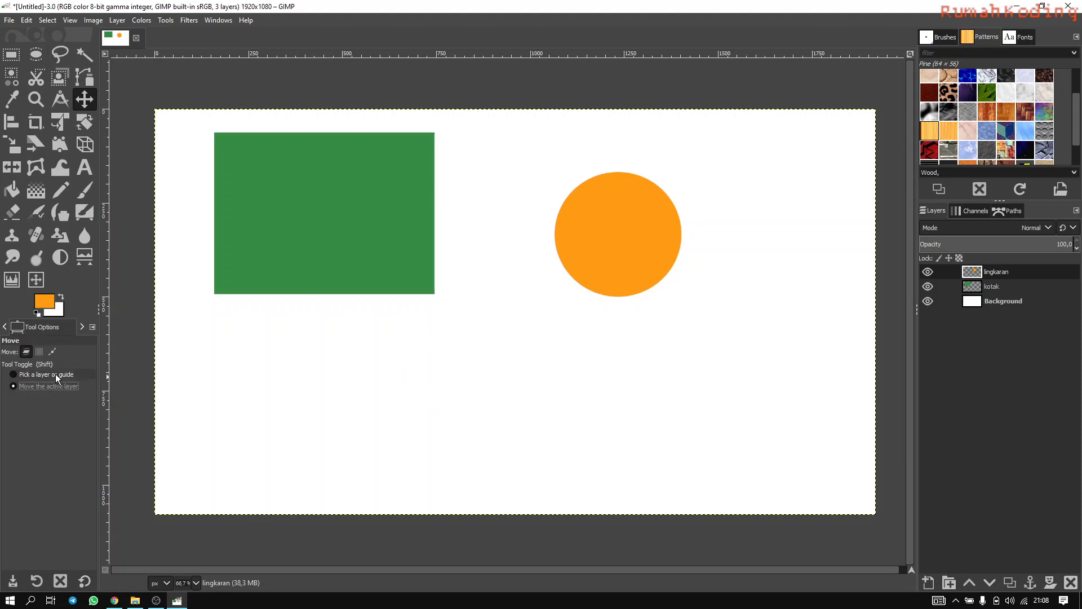
pyautogui.moveTo(273, 235)
pyautogui.mouseDown()
pyautogui.moveTo(317, 264)
pyautogui.moveTo(327, 249)
pyautogui.moveTo(272, 245)
pyautogui.moveTo(285, 247)
pyautogui.mouseUp()
pyautogui.moveTo(288, 247); pyautogui.dragTo(292, 251)
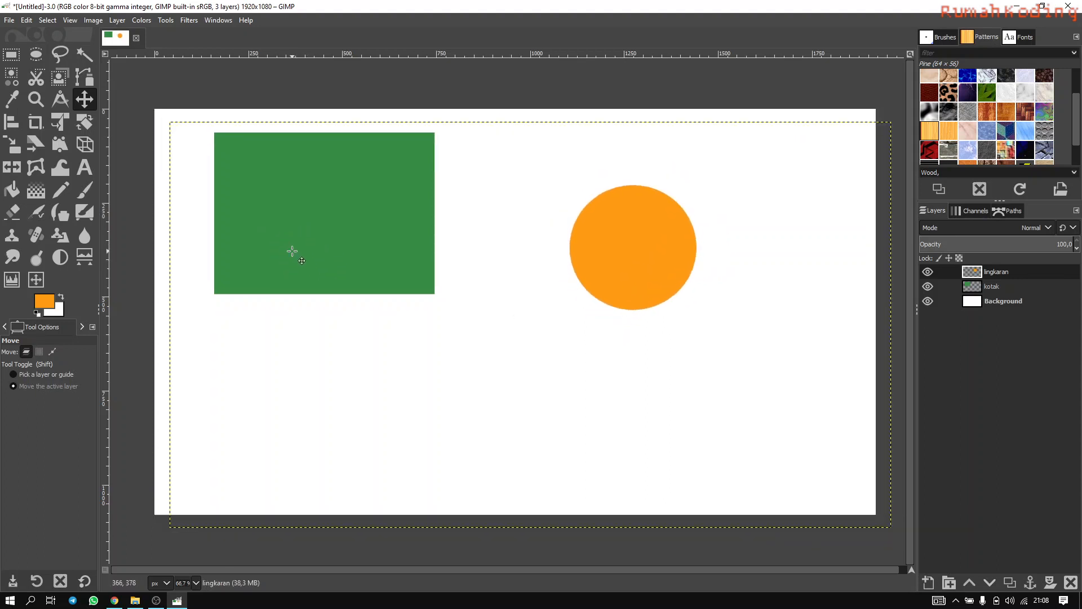
pyautogui.hotkey('ctrl', 'z')
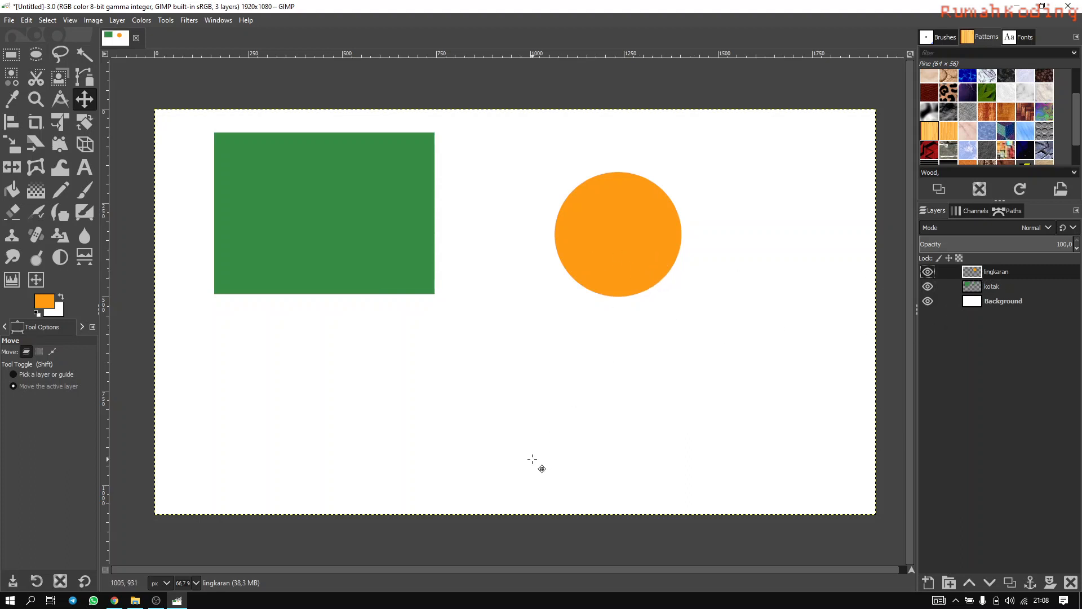
pyautogui.moveTo(508, 446); pyautogui.dragTo(556, 452)
pyautogui.hotkey('ctrl', 'z')
# Step: Try moving the Background layer down and to the left, and undo the move
pyautogui.click(999, 303)
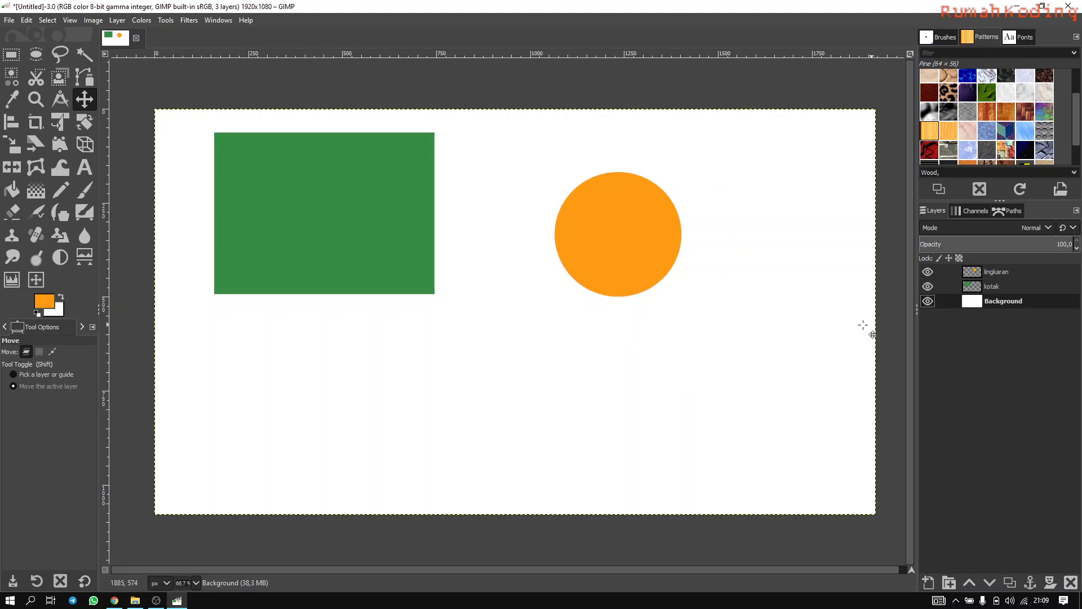
pyautogui.moveTo(515, 298); pyautogui.dragTo(474, 395)
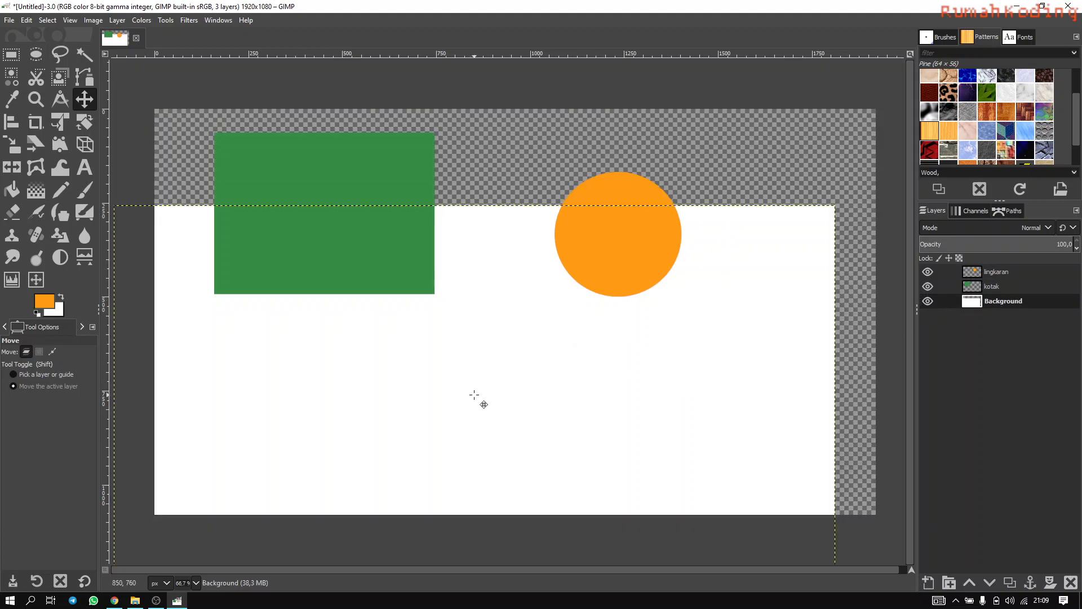
pyautogui.hotkey('ctrl', 'z')
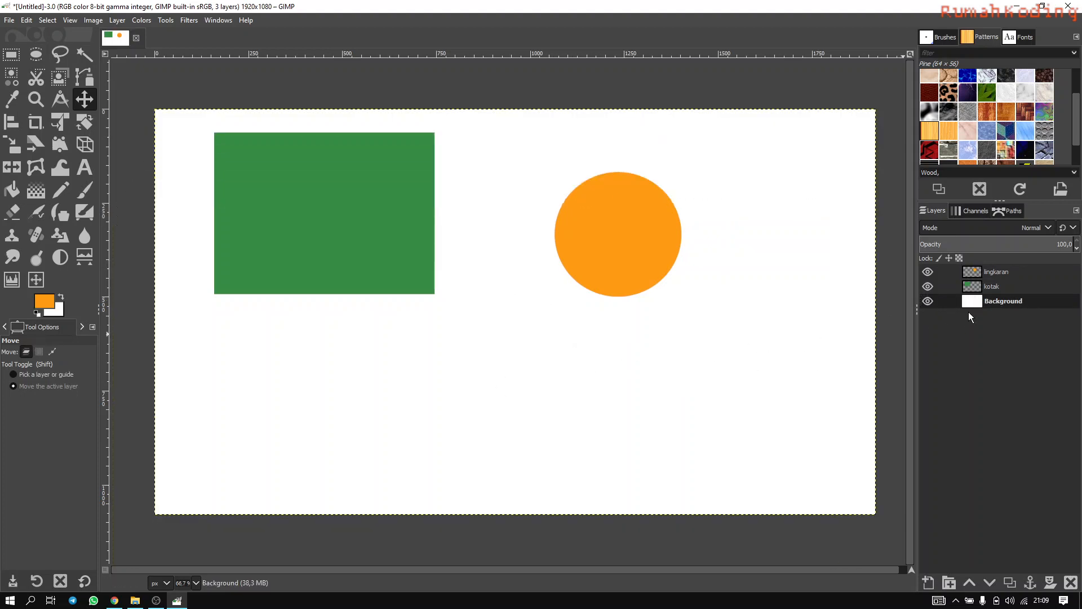
# Step: Move the kotak layer to the right and slightly down so the green rectangle partly overlaps the orange circle
pyautogui.click(993, 289)
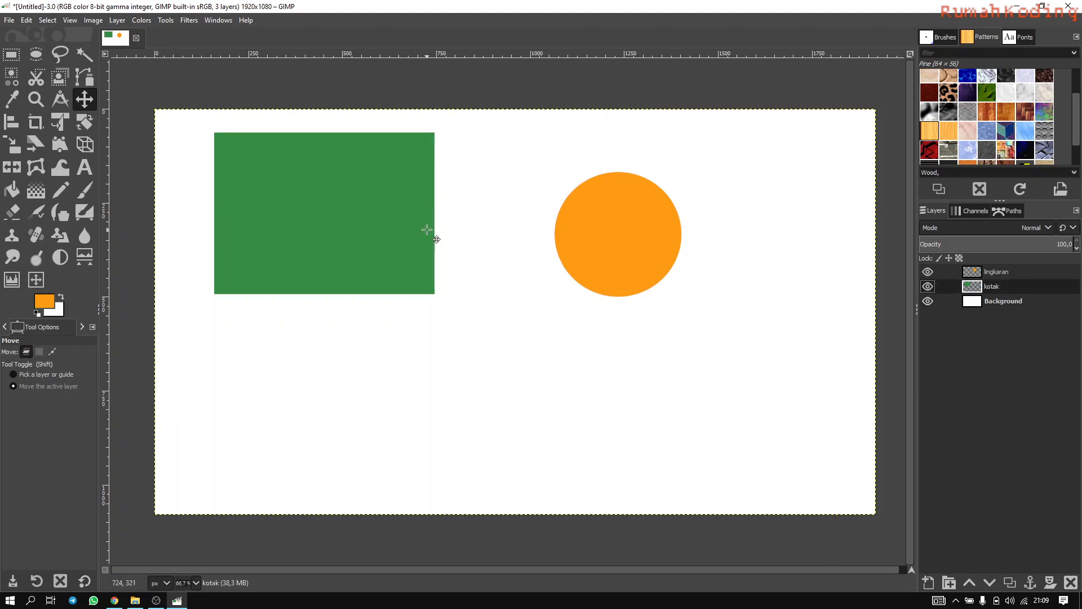
pyautogui.rightClick(992, 288)
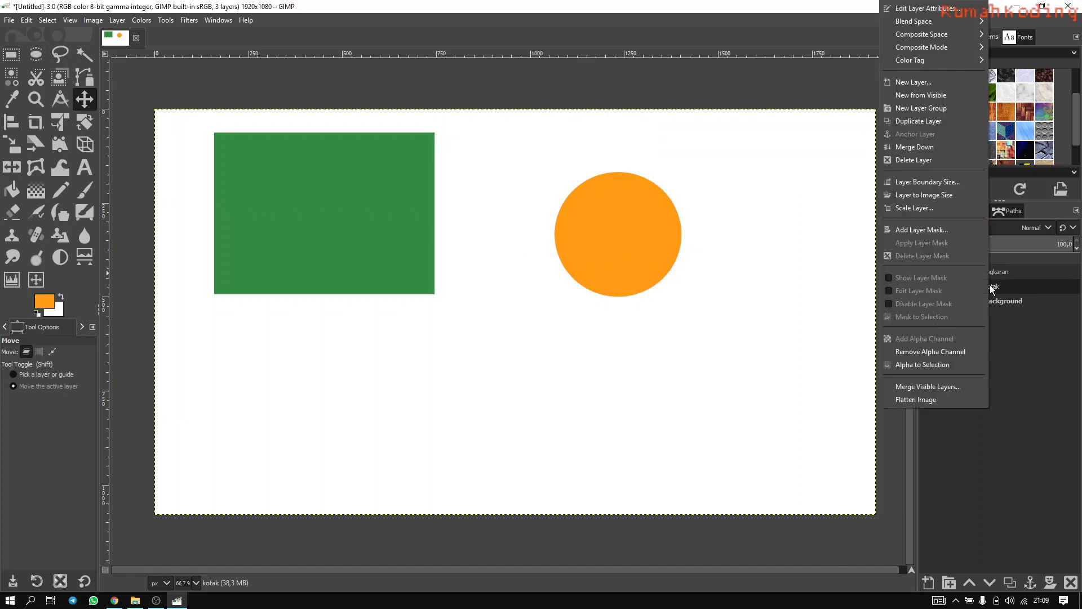
pyautogui.click(1009, 287)
pyautogui.moveTo(343, 256); pyautogui.dragTo(462, 267)
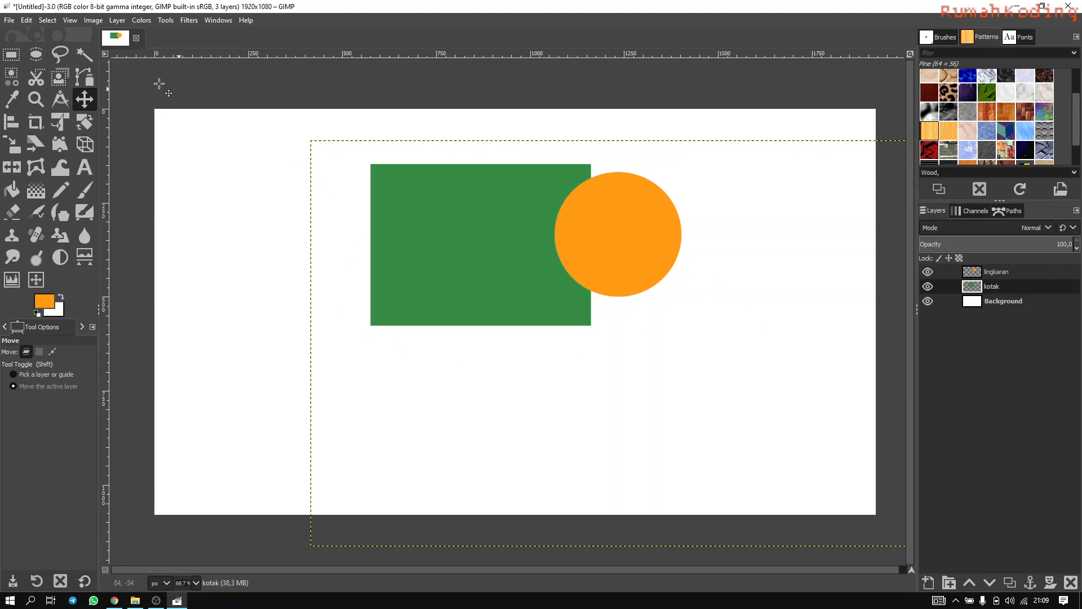
# Step: Crop the kotak and lingkaran layers to their content
pyautogui.click(117, 23)
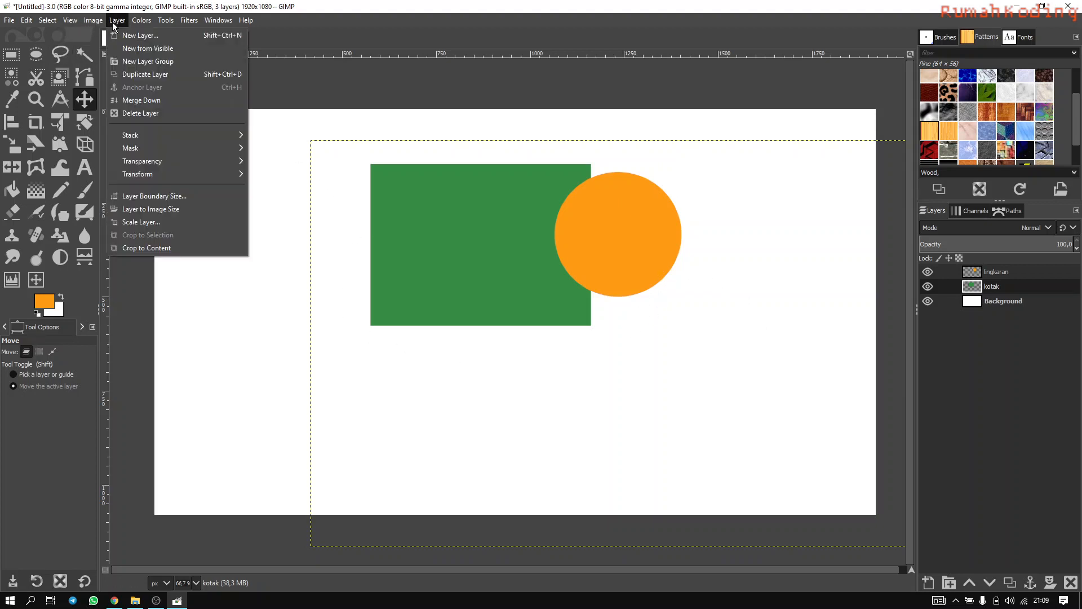
pyautogui.click(160, 249)
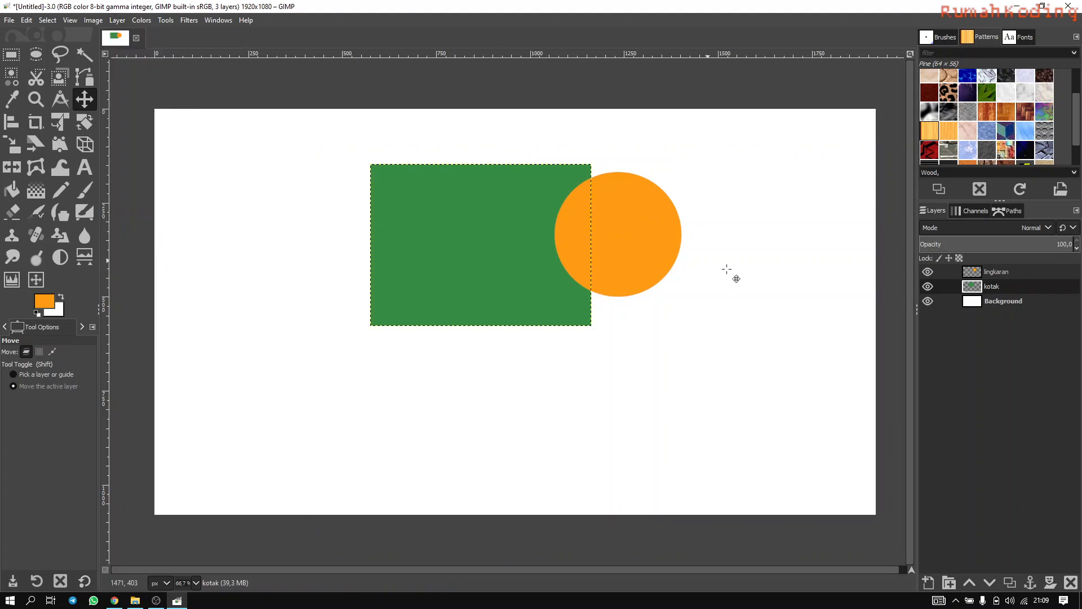
pyautogui.press('pageup')
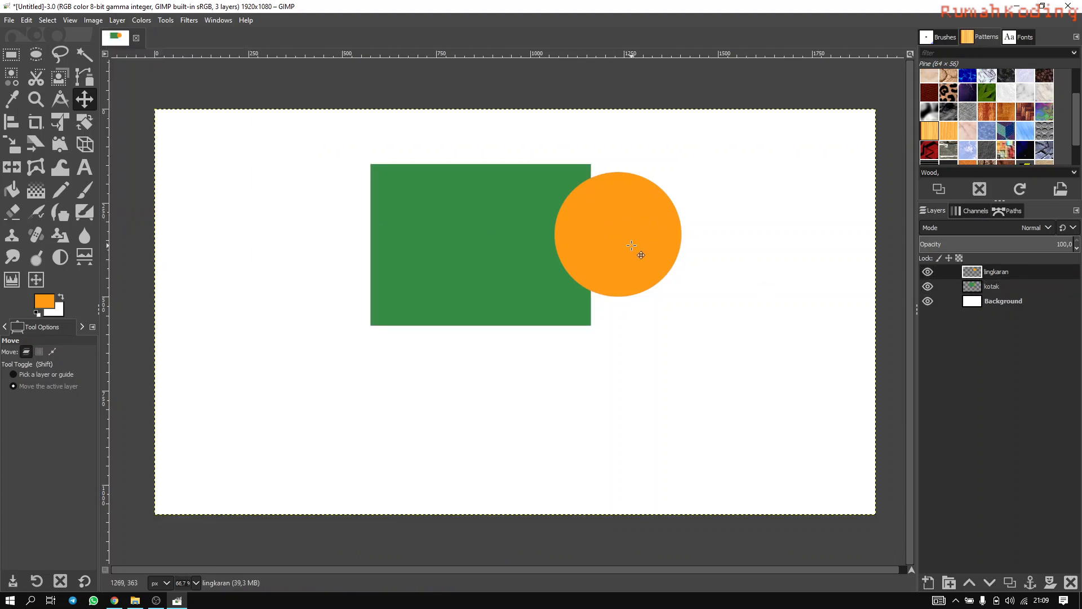
pyautogui.click(1000, 272)
pyautogui.click(117, 20)
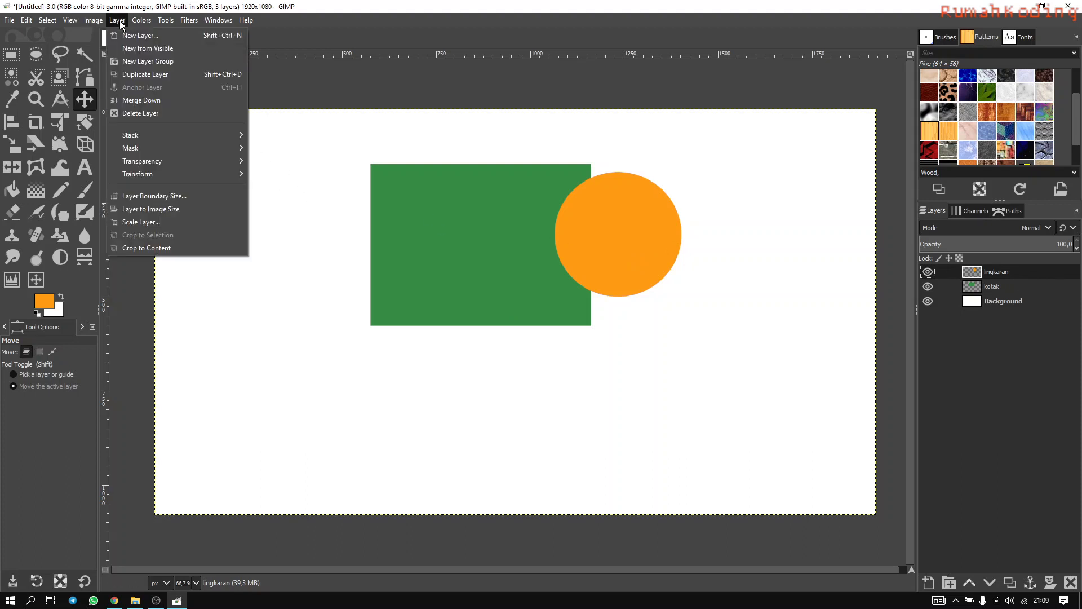
pyautogui.click(158, 248)
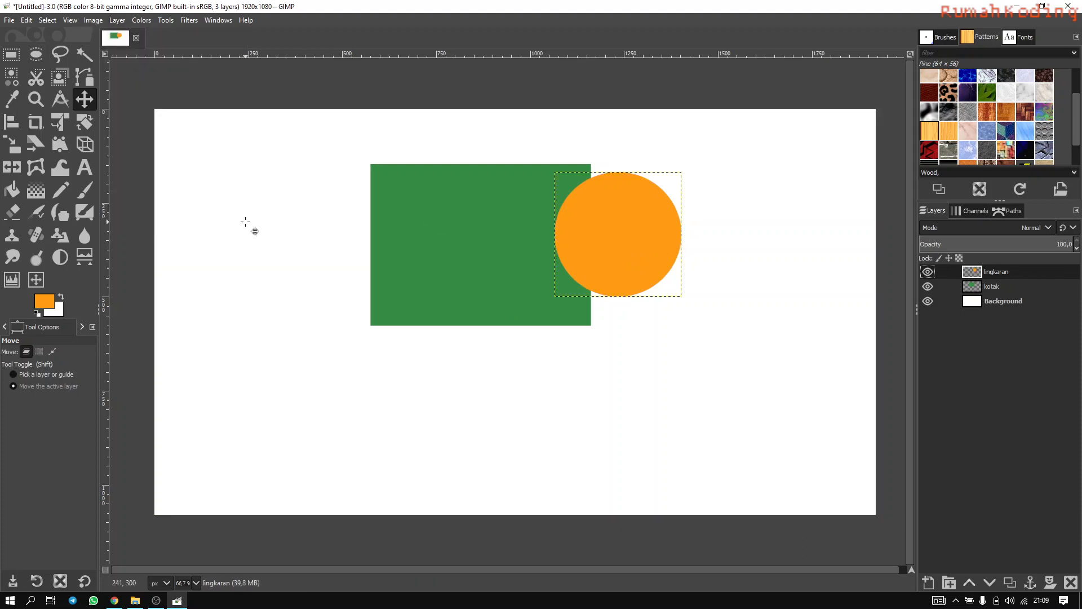
# Step: Try to move the green rectangle and orange circle with the Move tool set to move selections
pyautogui.click(41, 353)
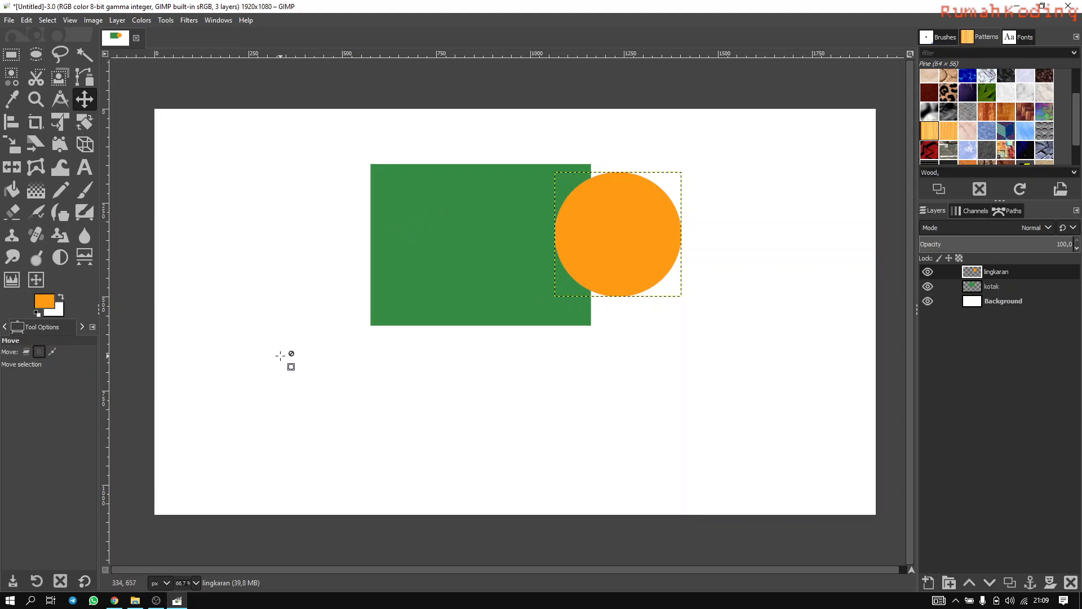
pyautogui.click(506, 258)
pyautogui.click(341, 257)
pyautogui.click(985, 288)
pyautogui.click(453, 254)
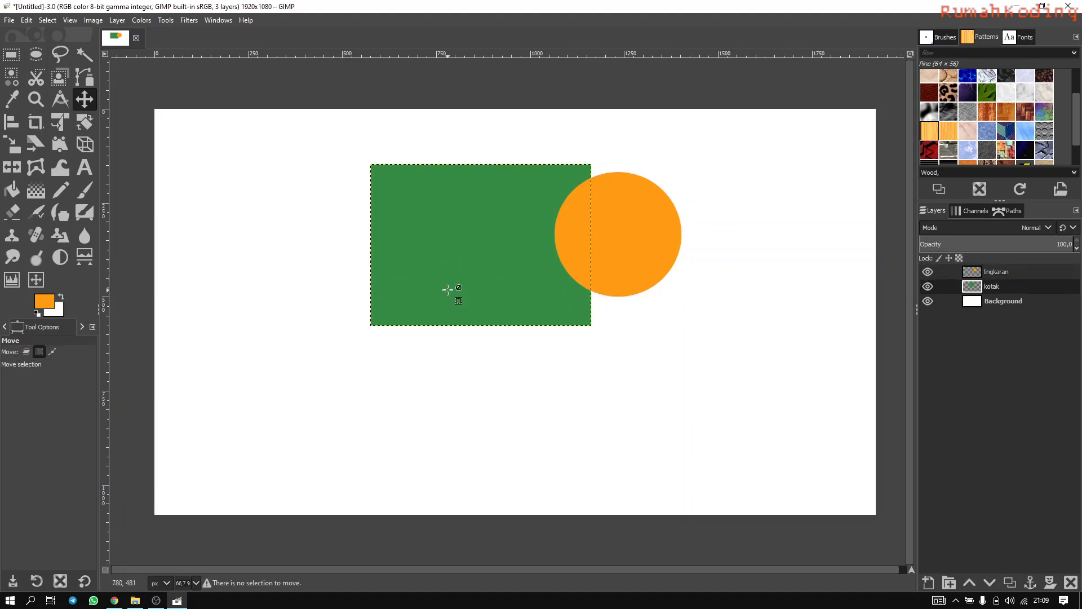
pyautogui.click(620, 271)
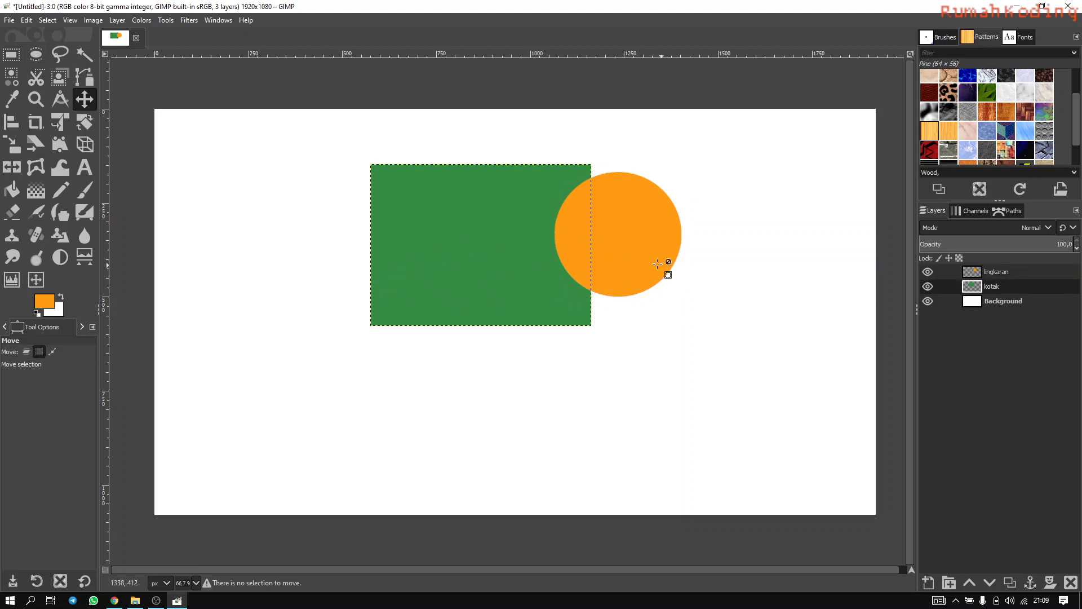
# Step: Make a rectangular selection about 751 × 551 px around the green rectangle and shift it left to position 363, 111
pyautogui.click(13, 56)
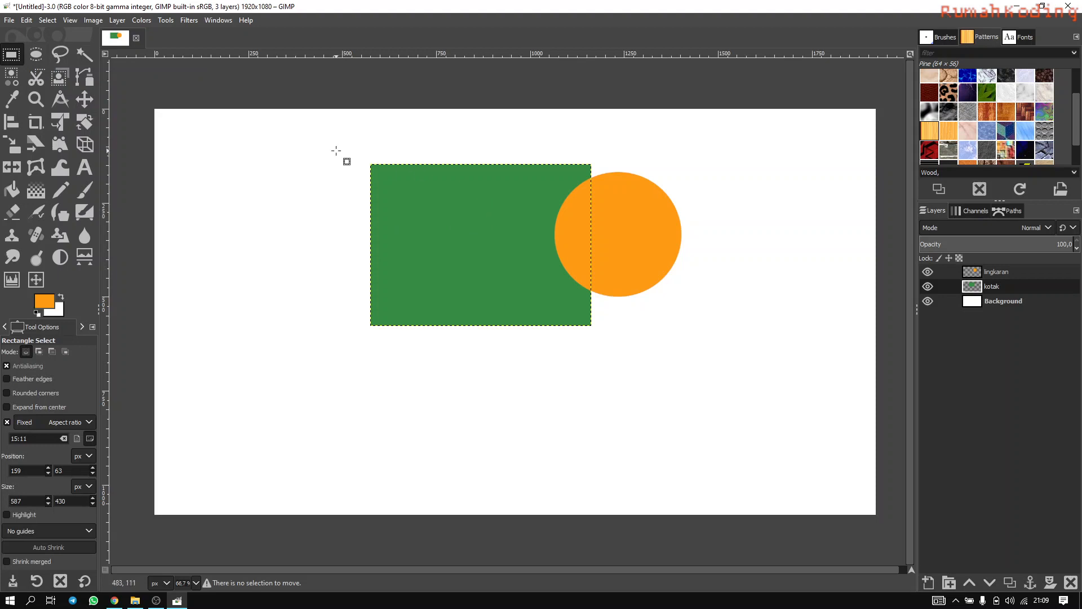
pyautogui.moveTo(337, 151); pyautogui.dragTo(628, 362)
pyautogui.moveTo(506, 246)
pyautogui.mouseDown()
pyautogui.moveTo(399, 244)
pyautogui.moveTo(520, 249)
pyautogui.moveTo(500, 246)
pyautogui.mouseUp()
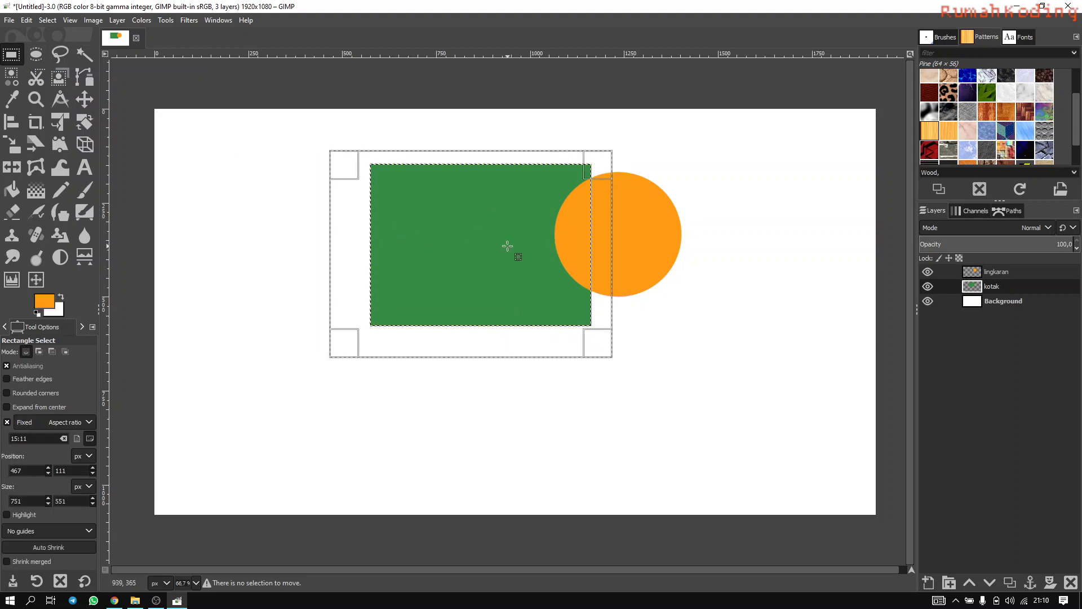
pyautogui.click(1002, 290)
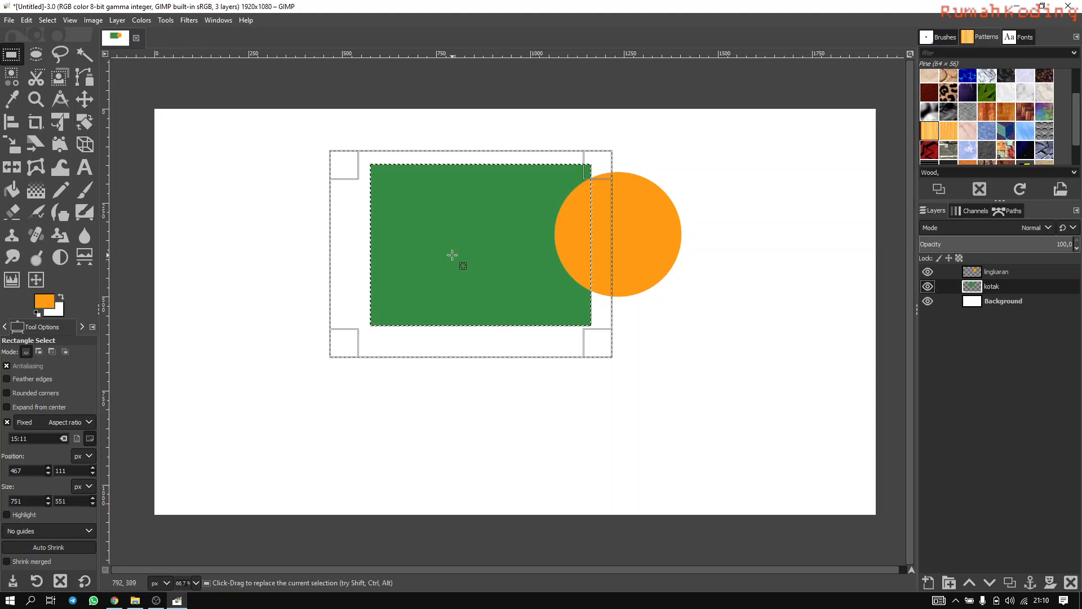
pyautogui.moveTo(453, 255)
pyautogui.mouseDown()
pyautogui.moveTo(298, 292)
pyautogui.moveTo(474, 234)
pyautogui.moveTo(443, 242)
pyautogui.mouseUp()
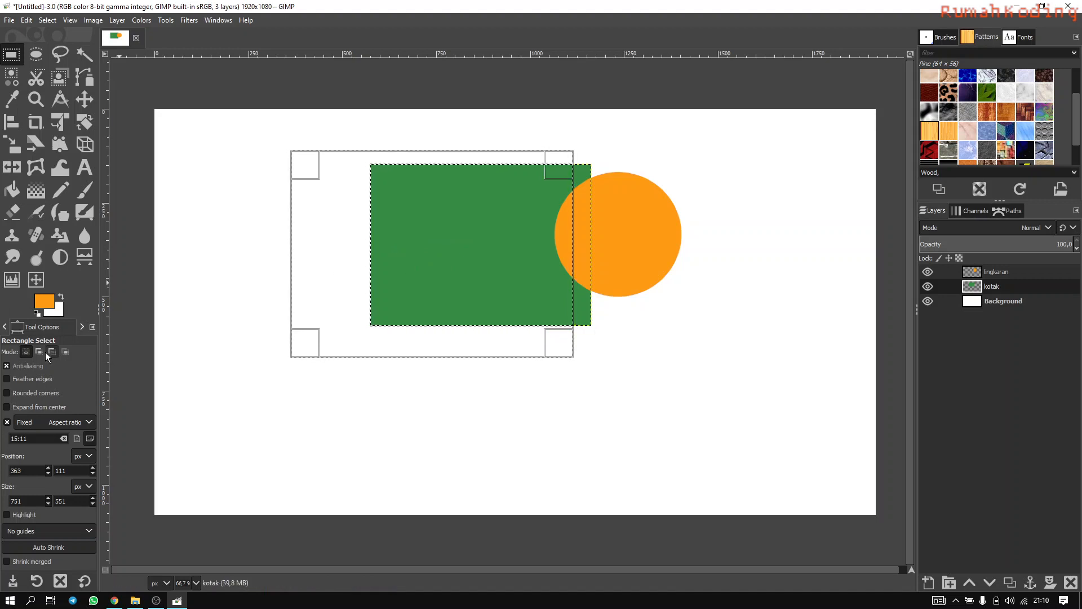
# Step: Move the rectangular selection down and to the right with the Move tool's selection mode, and clear the selection
pyautogui.click(83, 101)
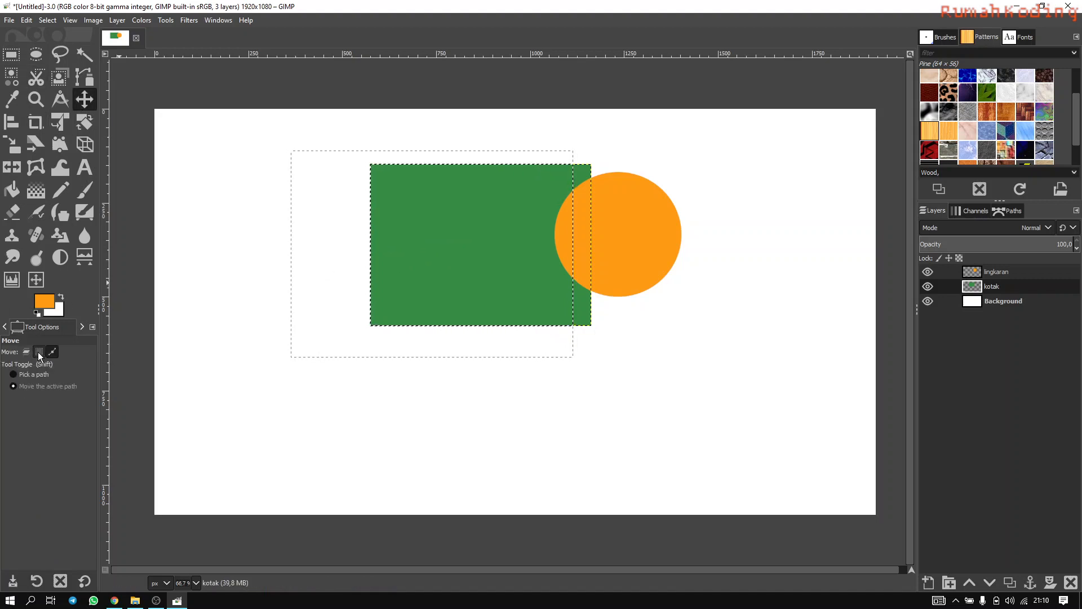
pyautogui.click(38, 352)
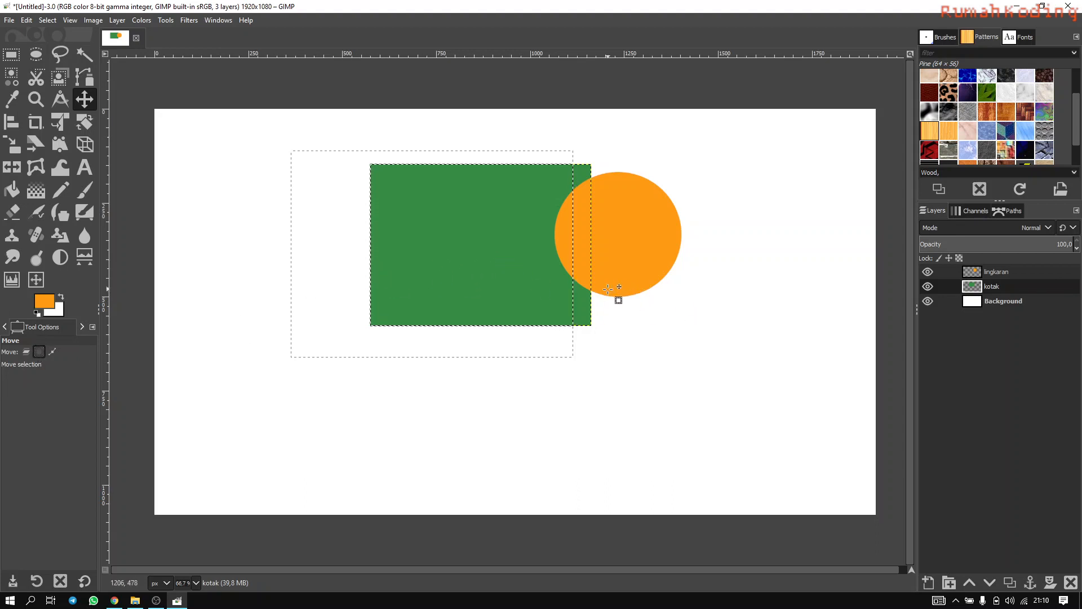
pyautogui.moveTo(610, 304); pyautogui.dragTo(738, 389)
pyautogui.click(48, 20)
pyautogui.click(60, 48)
# Step: Create a selection from the alpha of the lingkaran layer
pyautogui.click(1000, 273)
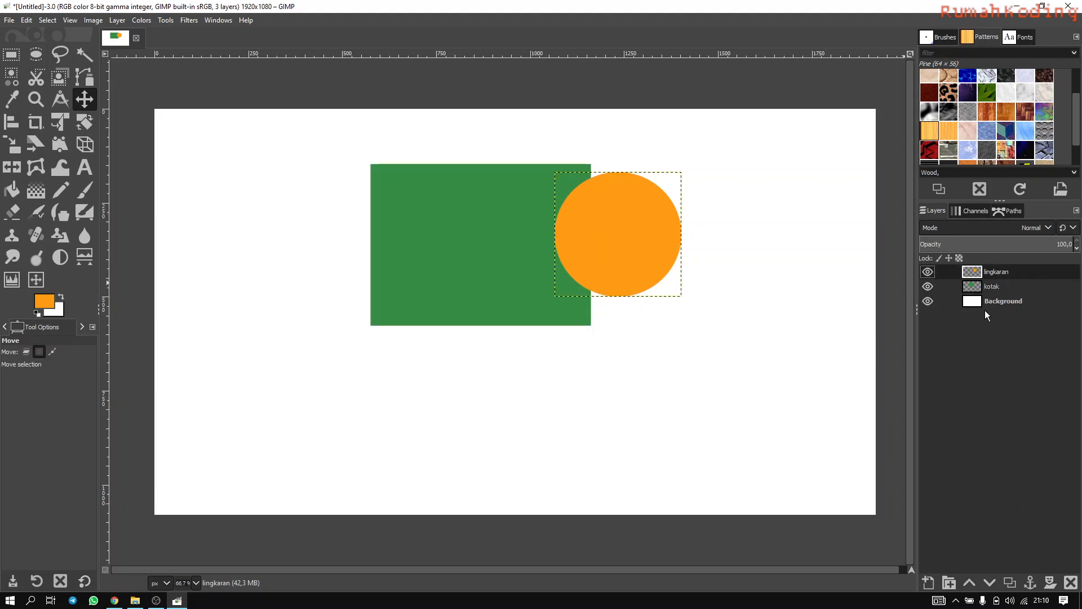
pyautogui.rightClick(994, 275)
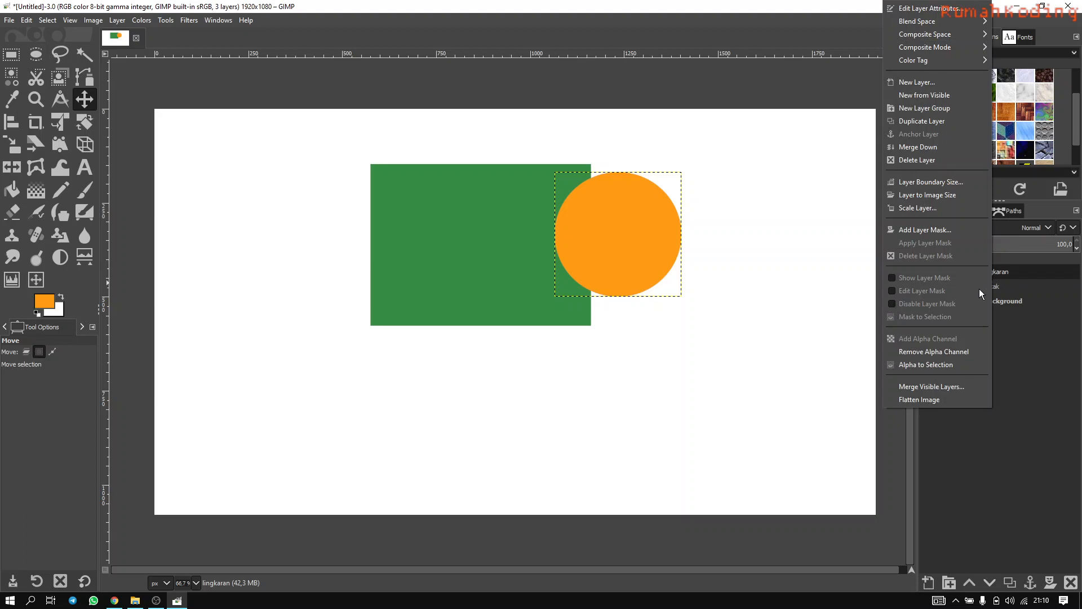
pyautogui.click(946, 365)
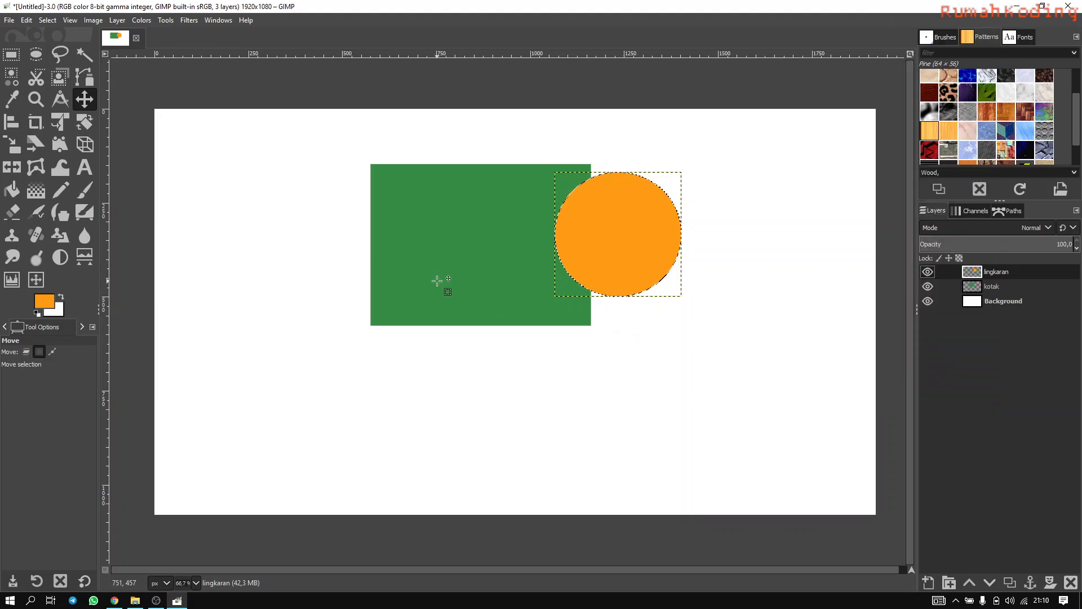
# Step: Try moving the lingkaran layer to the left of the green rectangle in layer mode, and undo the move
pyautogui.click(27, 352)
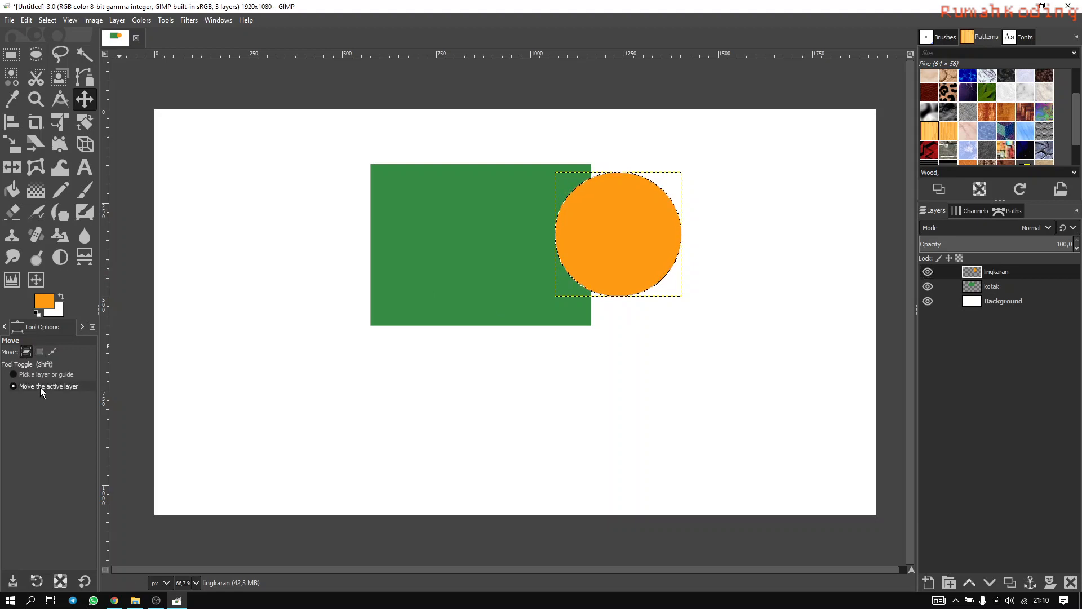
pyautogui.moveTo(639, 253); pyautogui.dragTo(340, 319)
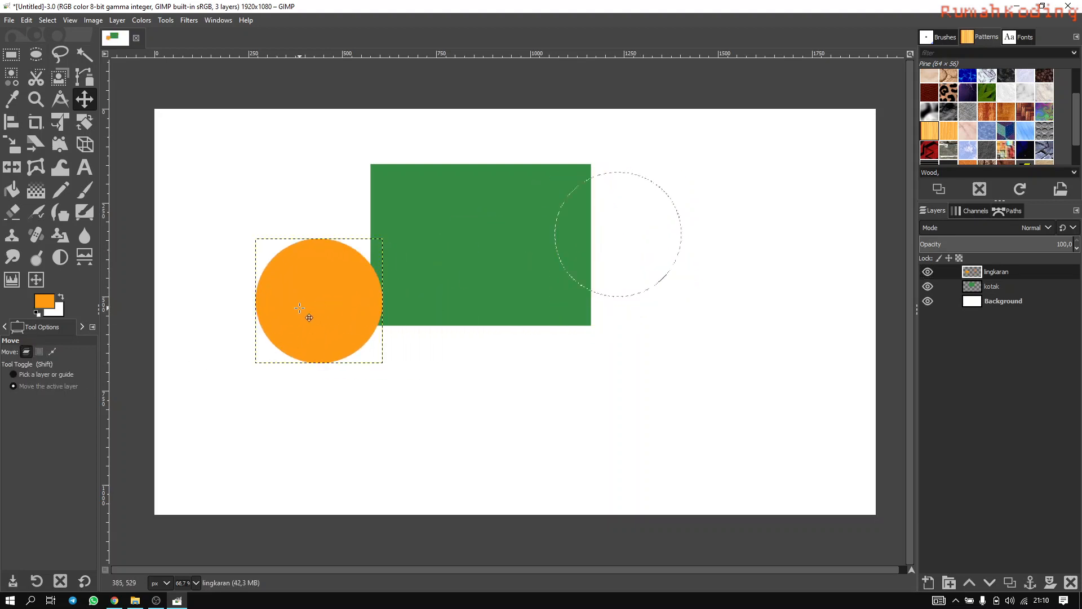
pyautogui.hotkey('ctrl', 'z')
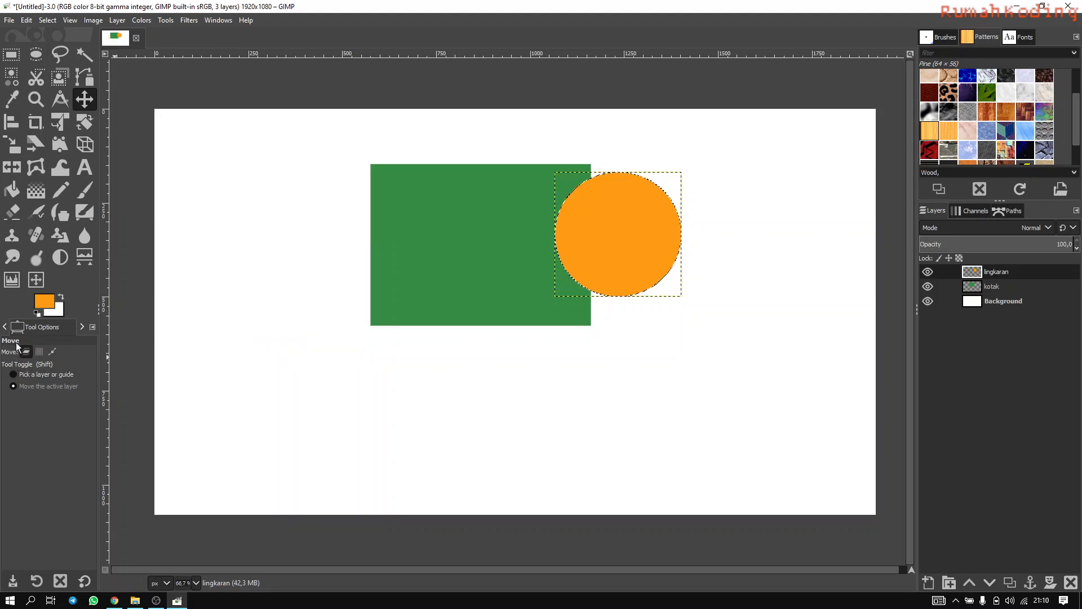
# Step: Move only the round selection outline to the green rectangle's lower-left corner using the Move tool's selection mode
pyautogui.click(38, 352)
pyautogui.moveTo(638, 244); pyautogui.dragTo(361, 345)
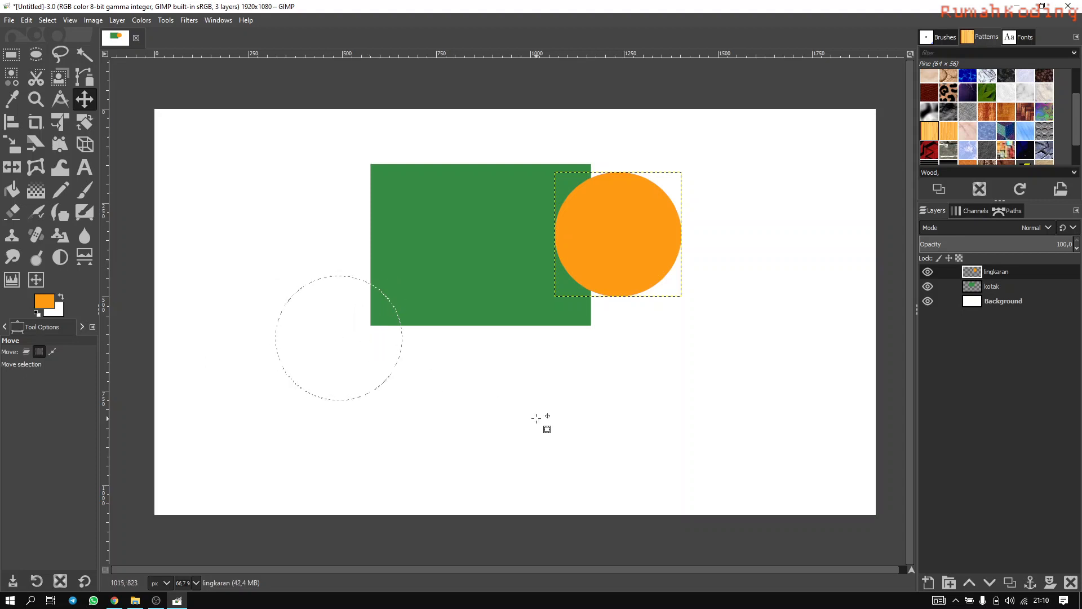
# Step: Add a new transparent layer named newCircle above the lingkaran layer
pyautogui.click(928, 582)
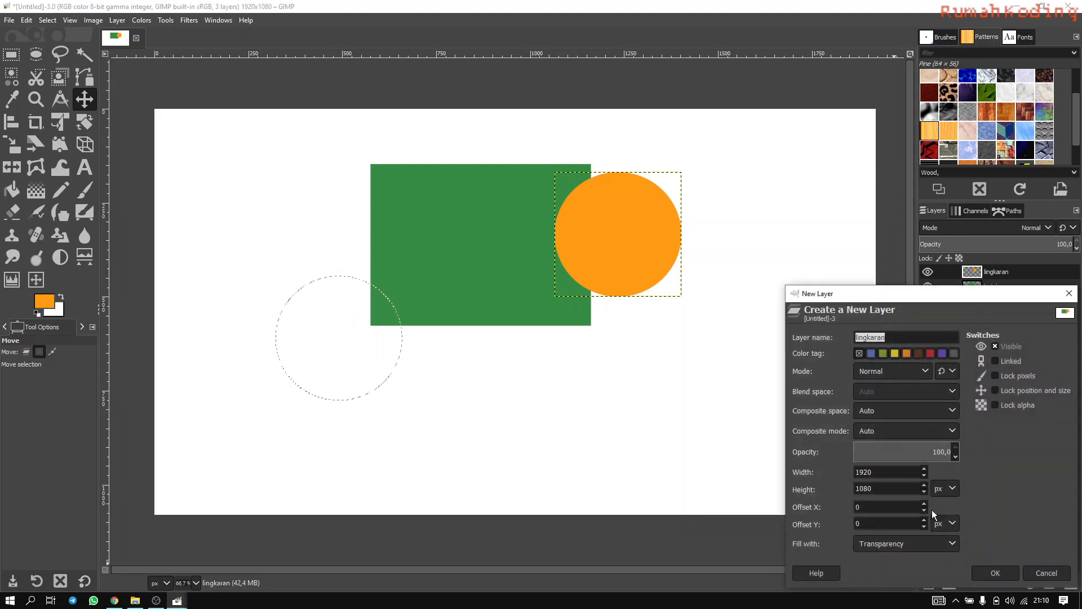
pyautogui.write('newCircle')
pyautogui.click(998, 573)
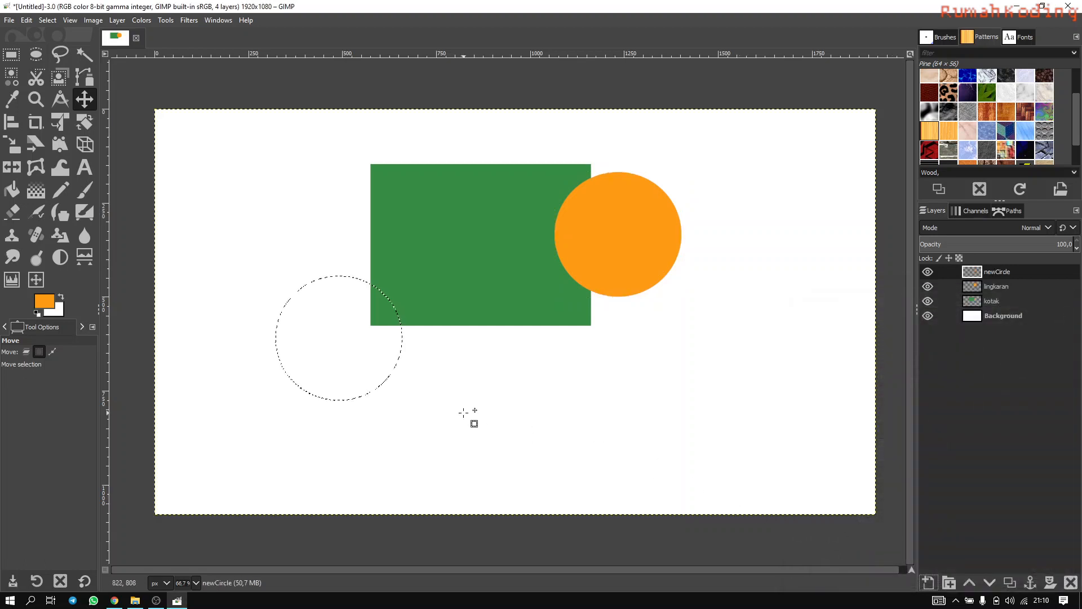
# Step: Set the foreground color to blue 1a64d7 and bucket-fill the round selection on the newCircle layer
pyautogui.click(11, 189)
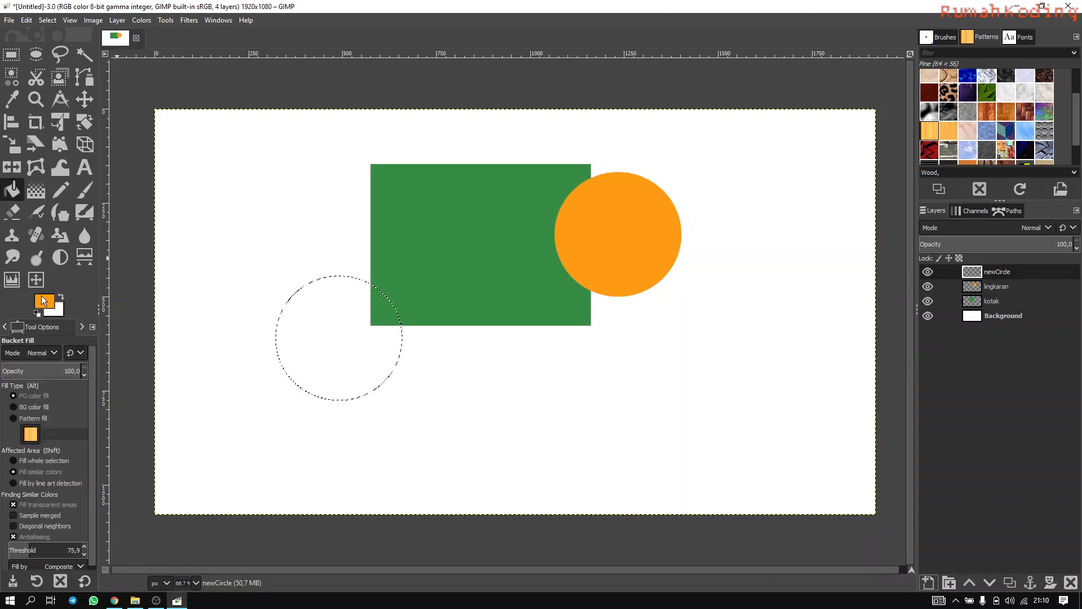
pyautogui.click(43, 302)
pyautogui.moveTo(103, 175); pyautogui.dragTo(105, 181)
pyautogui.click(86, 154)
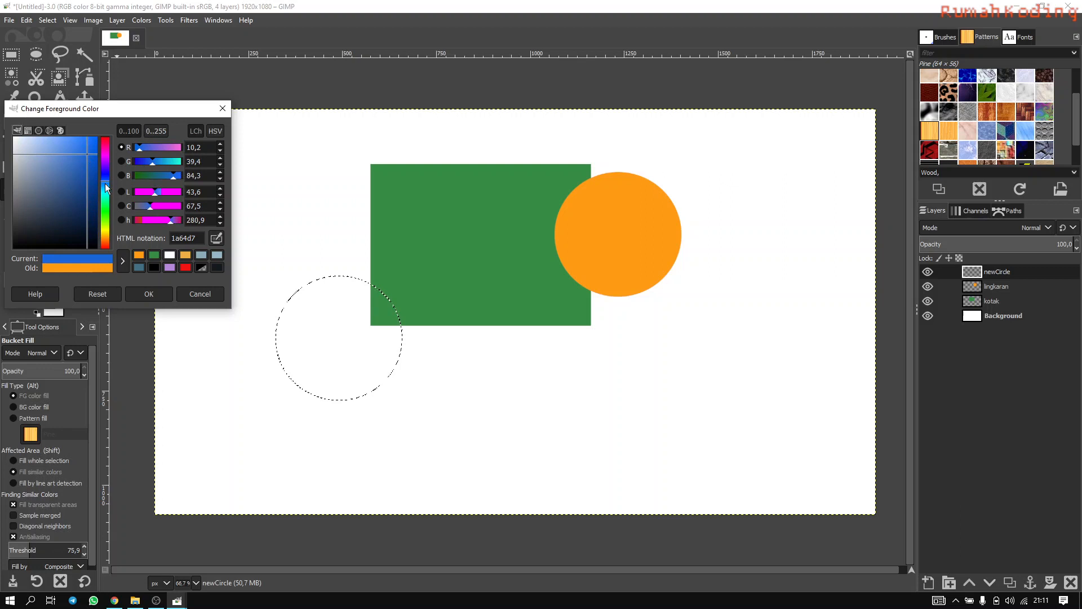
pyautogui.click(148, 294)
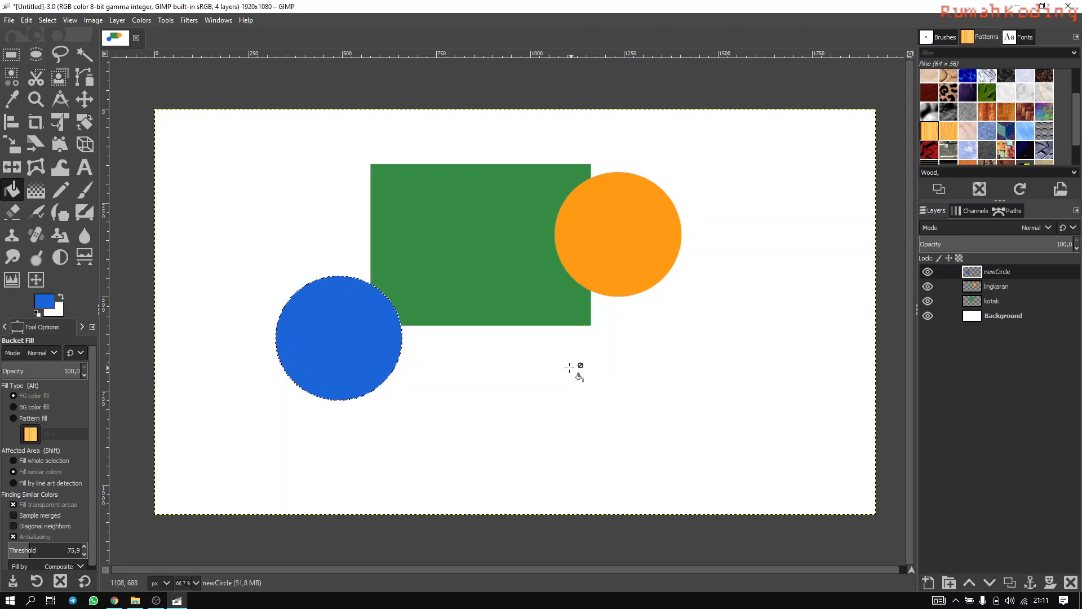
# Step: Switch the Move tool through its layer and selection modes to path mode, and try moving a path on the canvas
pyautogui.click(84, 99)
pyautogui.click(25, 353)
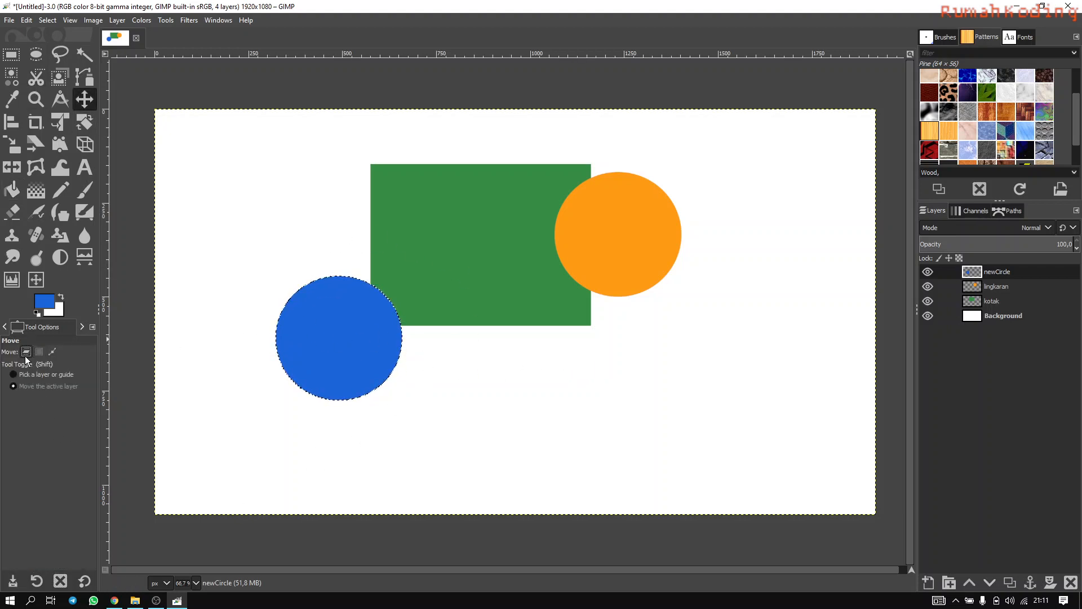
pyautogui.click(39, 351)
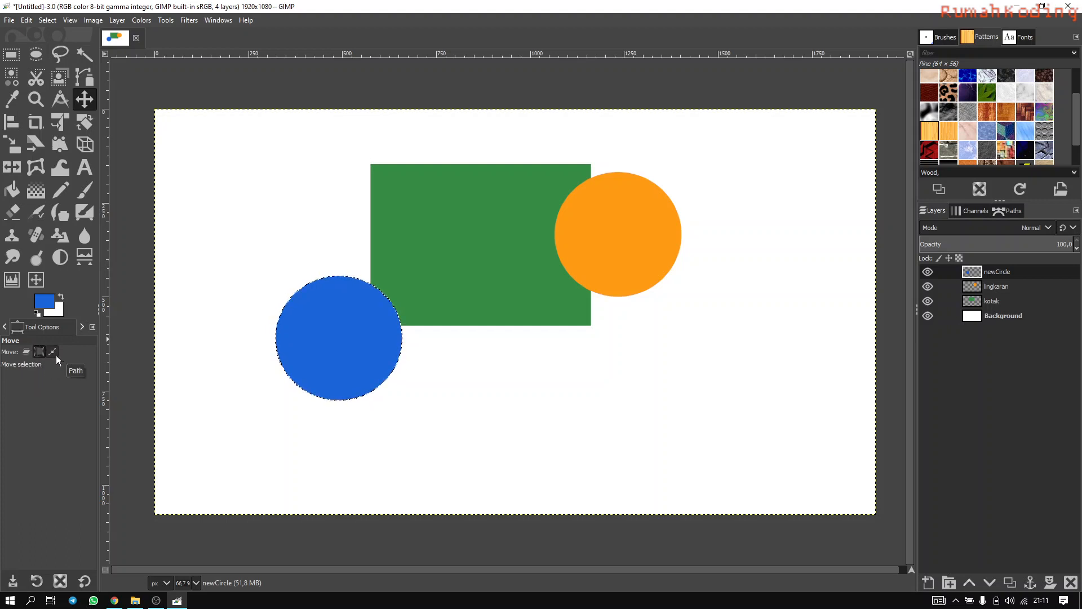
pyautogui.click(52, 352)
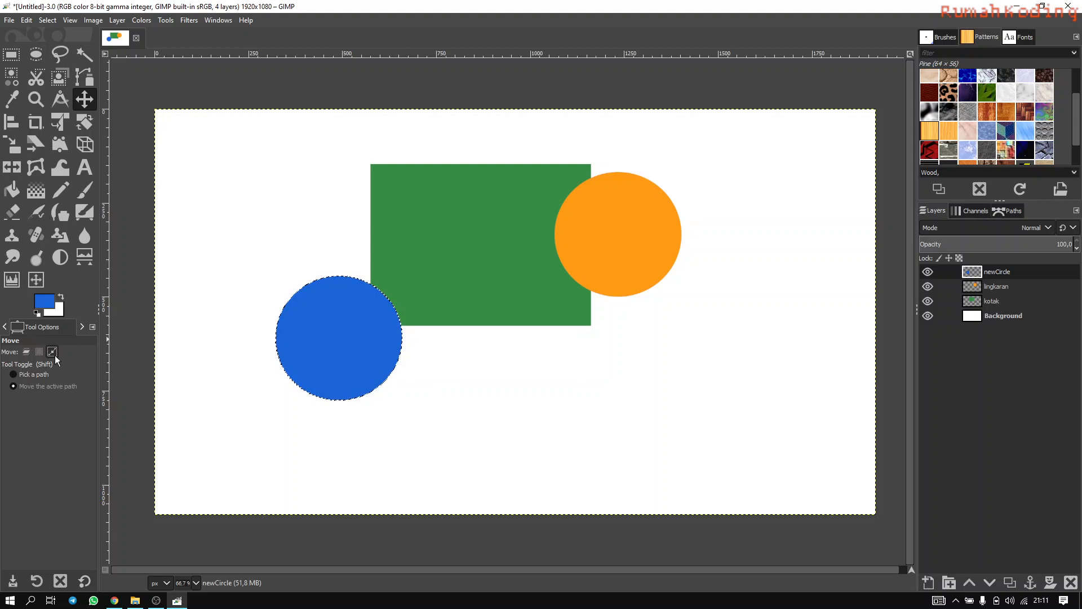
pyautogui.click(241, 250)
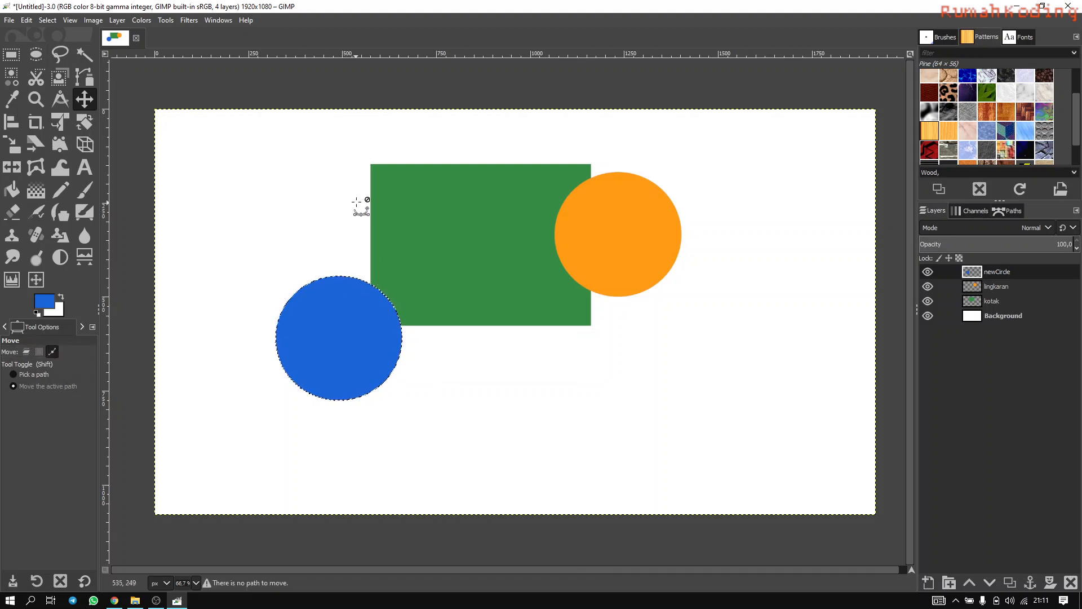
pyautogui.click(405, 211)
# Step: Clear the round selection and add a new transparent layer named path for working with the Paths tool
pyautogui.click(48, 20)
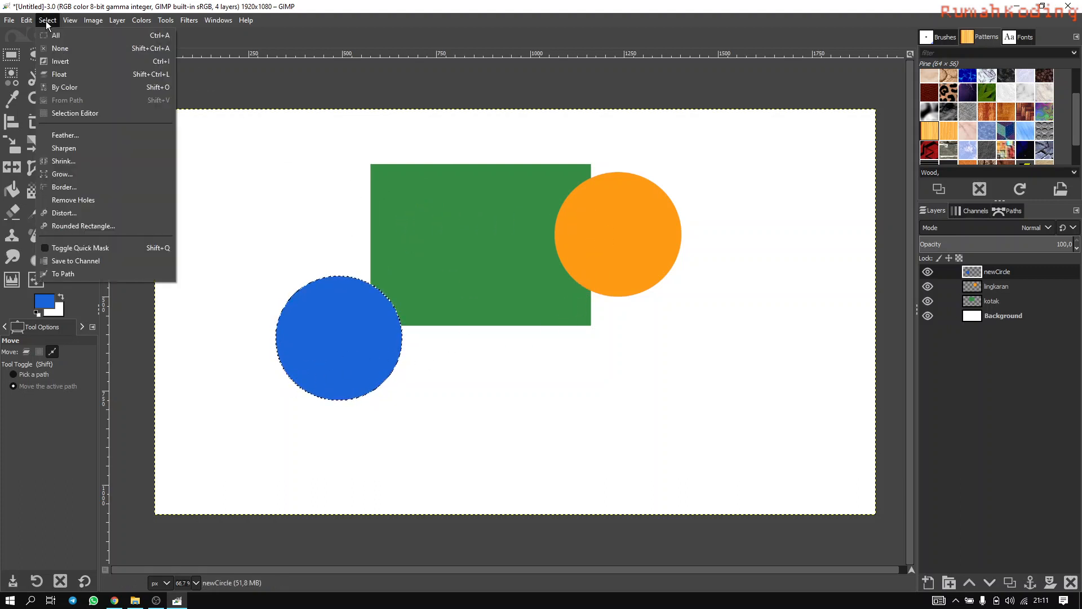
pyautogui.click(65, 47)
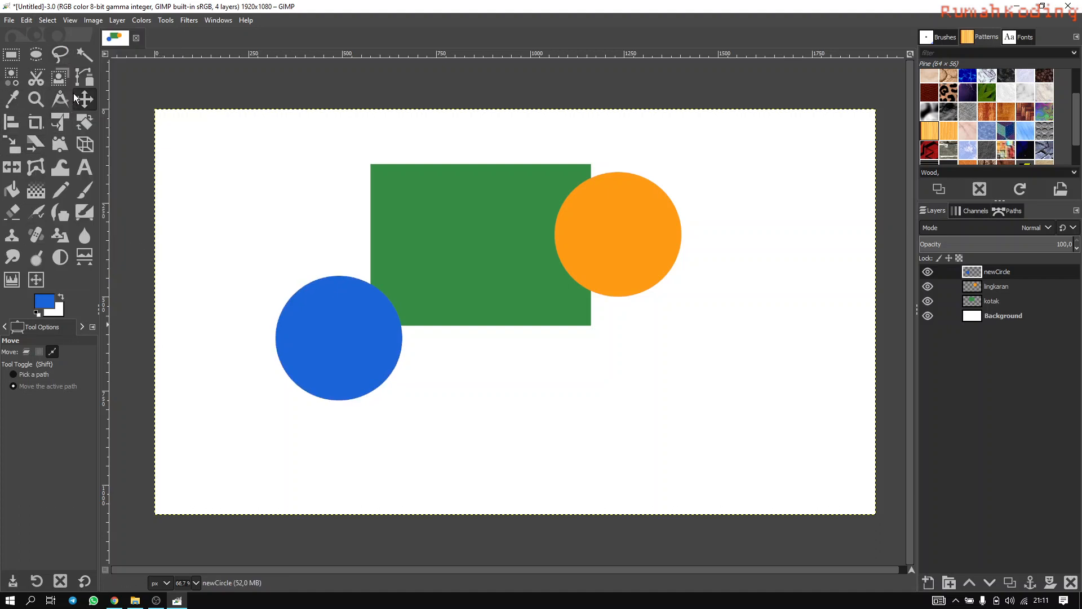
pyautogui.click(85, 77)
pyautogui.click(929, 582)
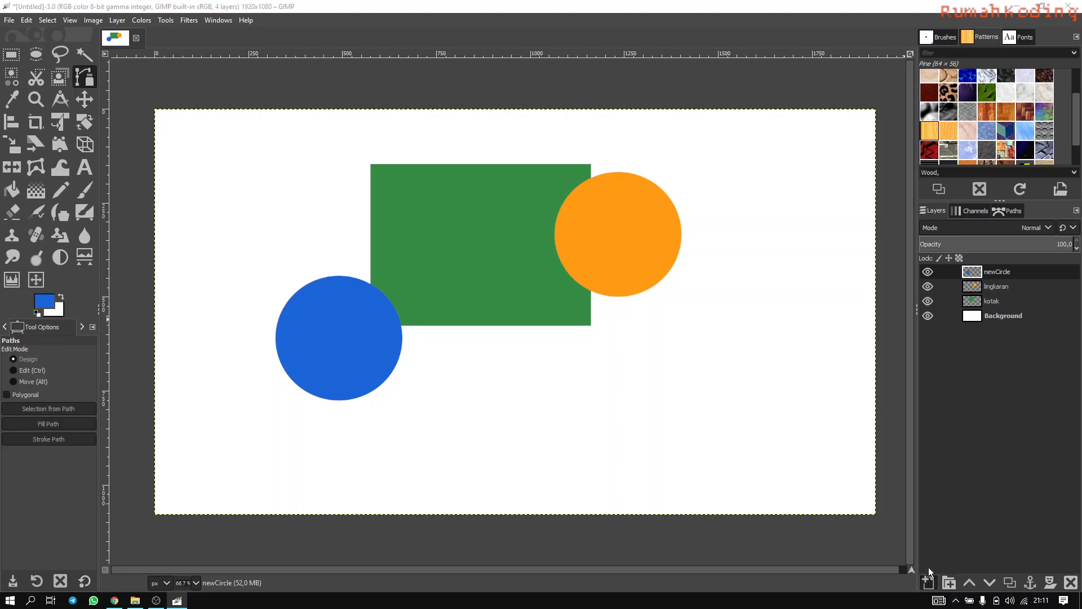
pyautogui.write('path')
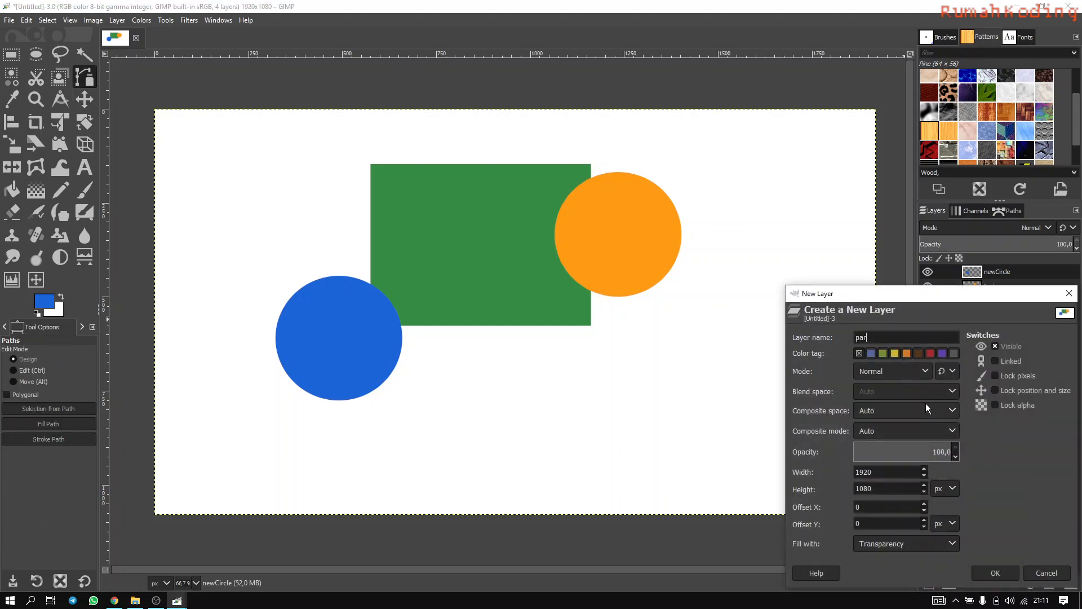
pyautogui.press('Return')
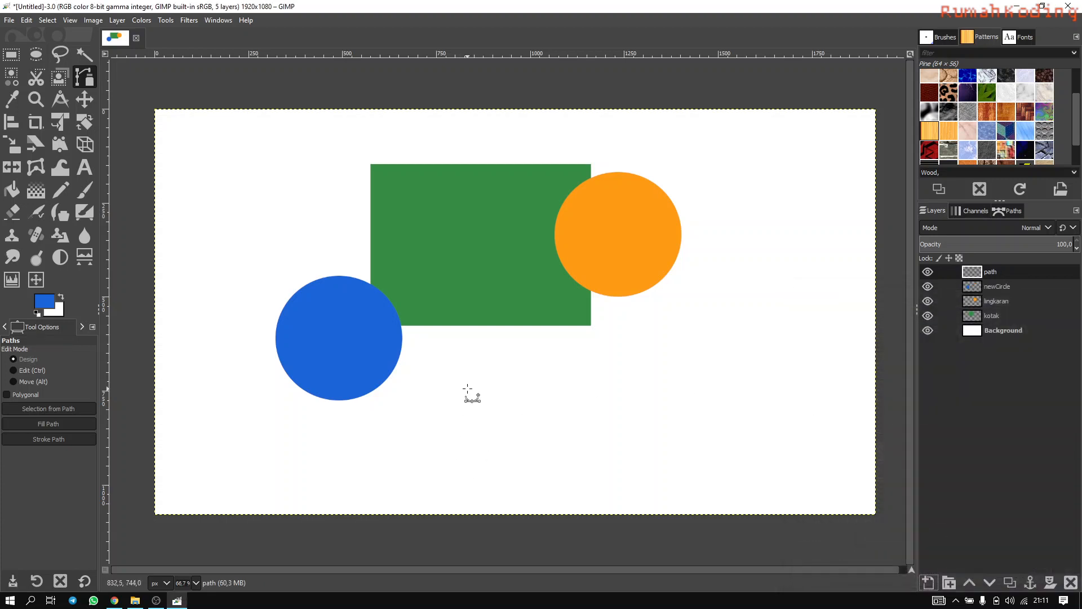
# Step: Draw a closed five-anchor path below the green rectangle with straight segments and make a selection from it
pyautogui.moveTo(467, 388); pyautogui.dragTo(558, 391)
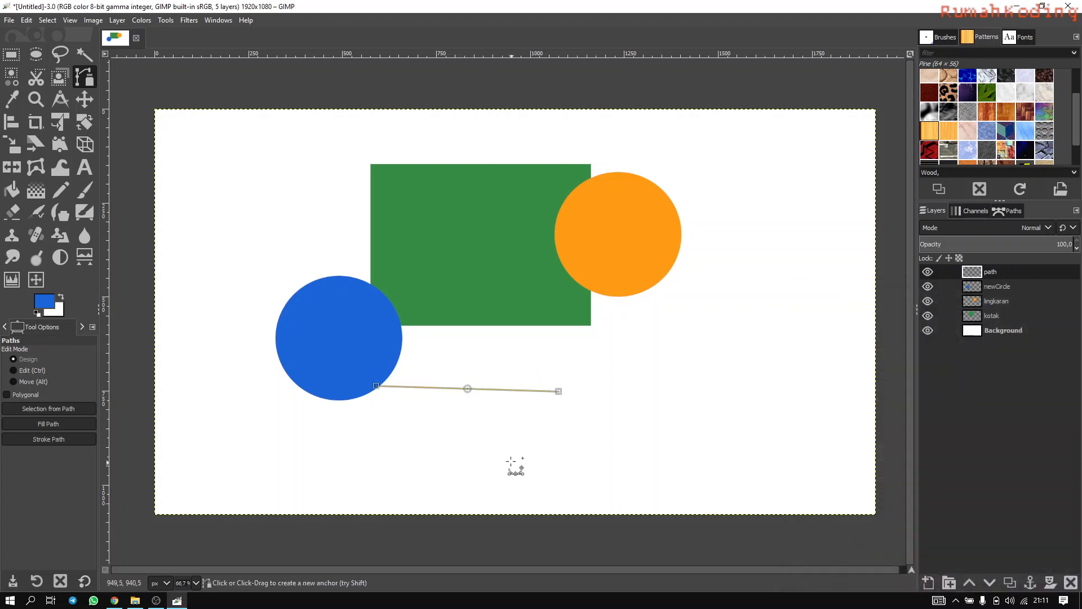
pyautogui.hotkey('ctrl', 'z')
pyautogui.click(482, 379)
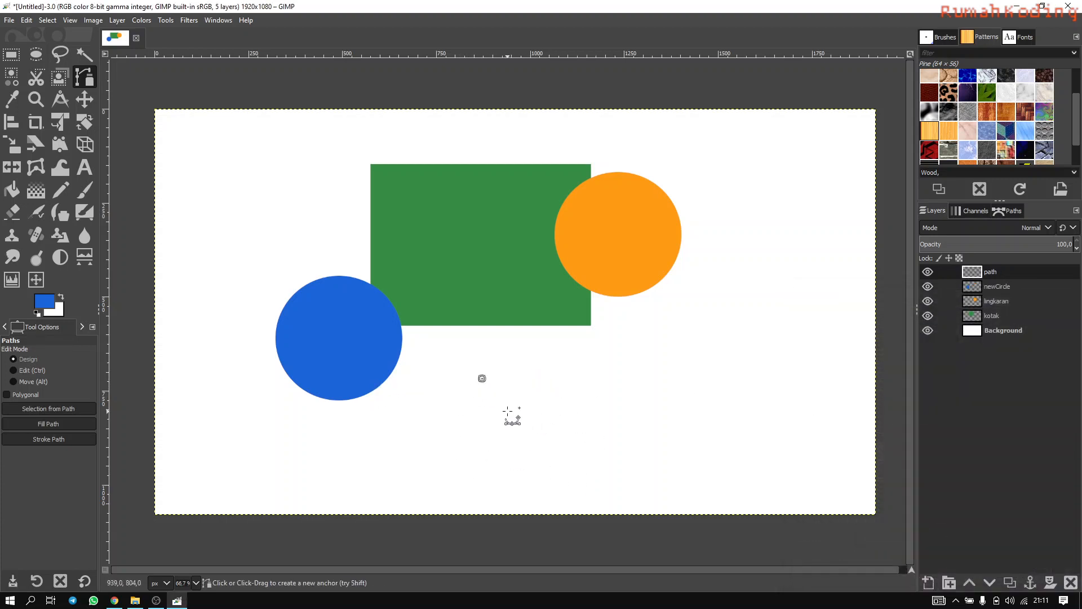
pyautogui.click(512, 441)
pyautogui.click(684, 374)
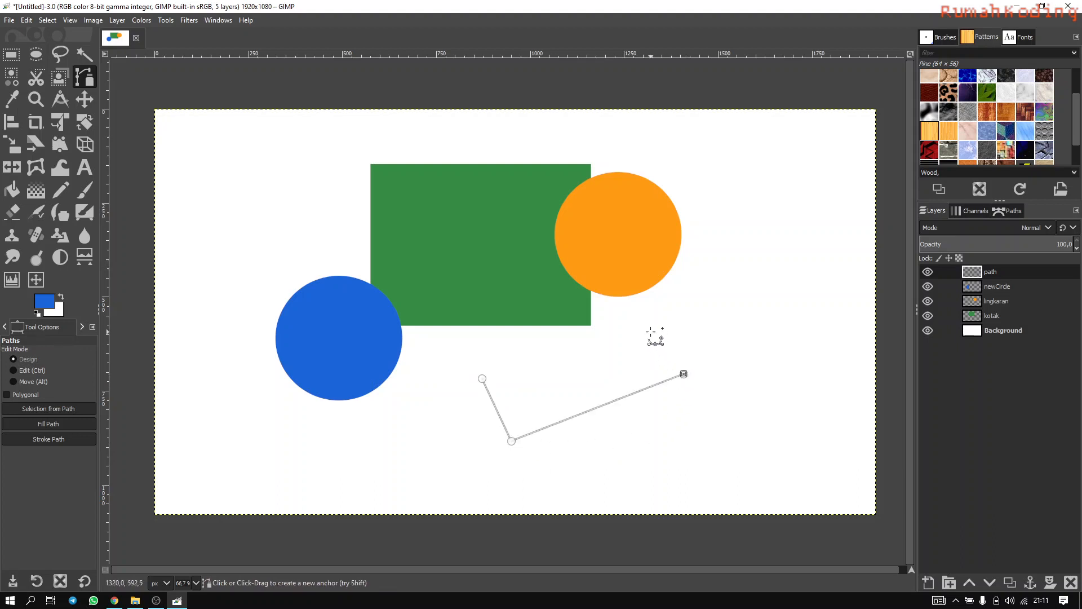
pyautogui.click(602, 310)
pyautogui.click(504, 323)
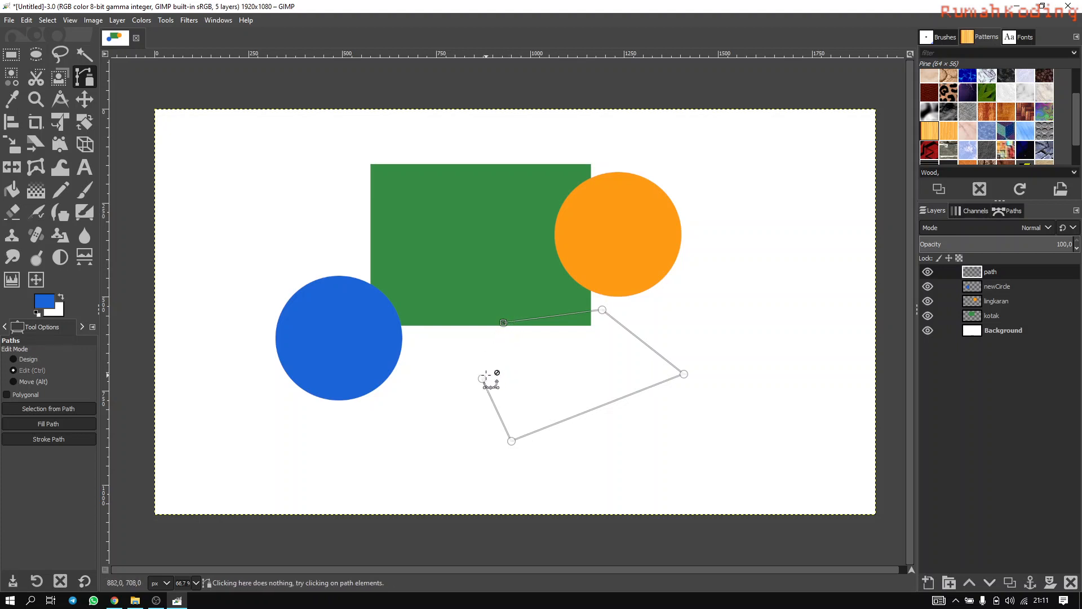
pyautogui.keyDown('ctrl'); pyautogui.click(482, 378); pyautogui.keyUp('ctrl')
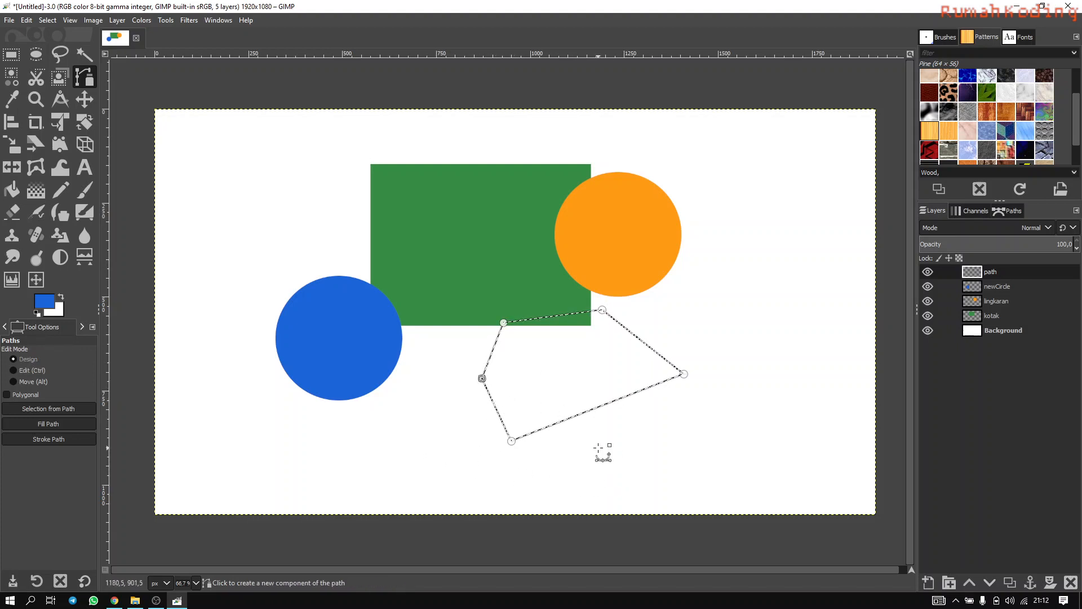
# Step: Undo the path back to four anchors and close it by connecting the last anchor to the first
pyautogui.click(630, 453)
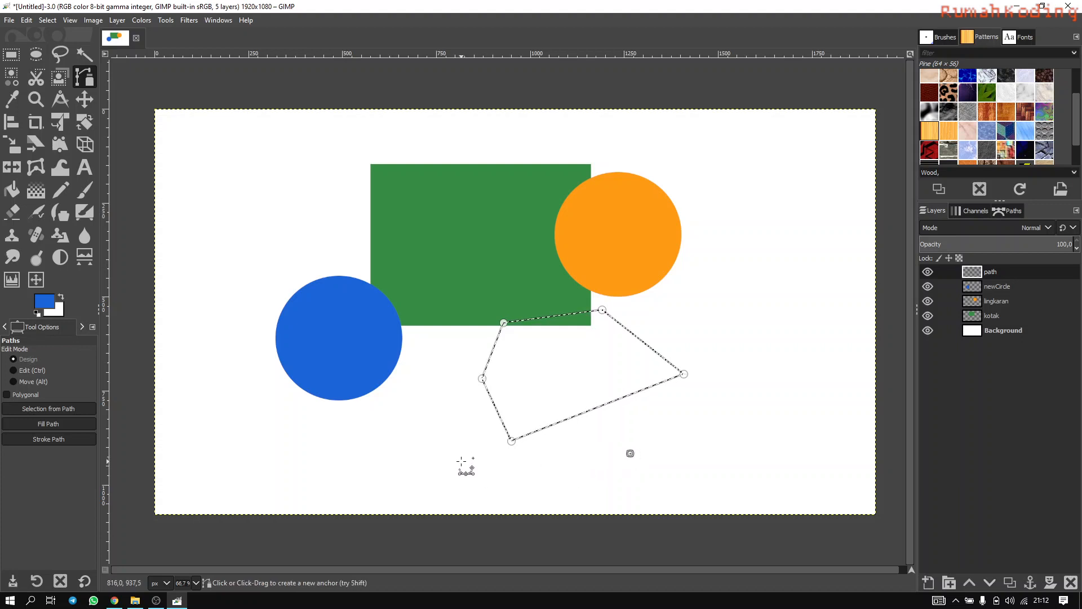
pyautogui.hotkey('ctrl', 'z')
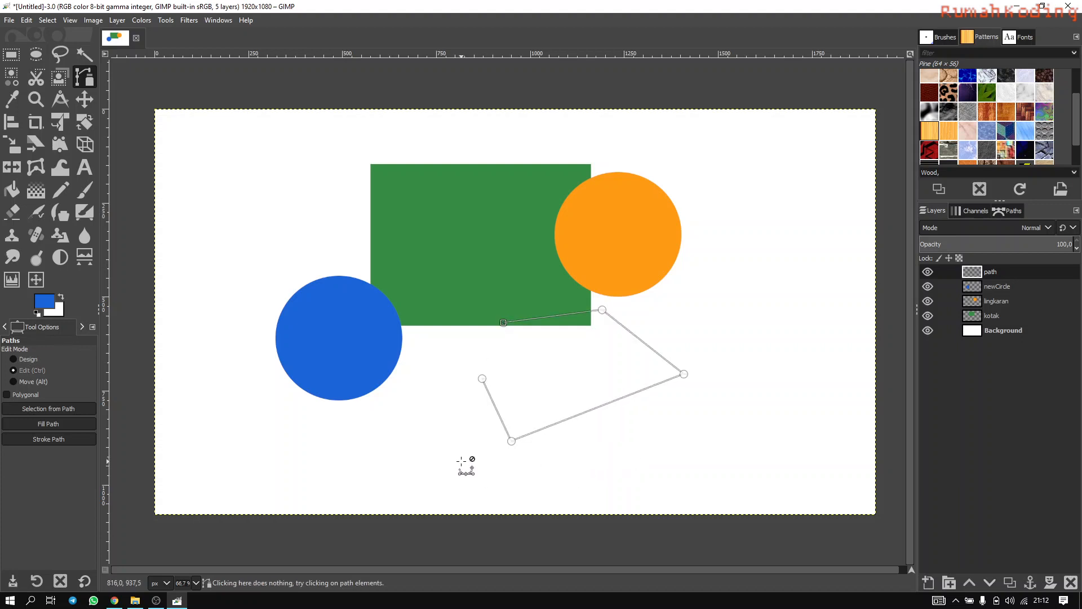
pyautogui.hotkey('ctrl', 'z')
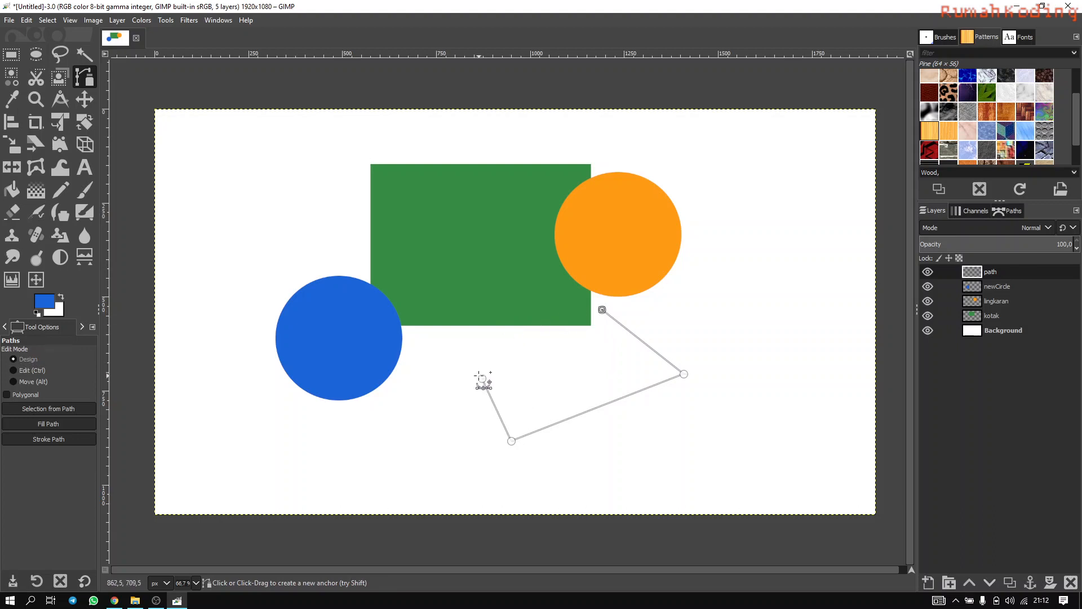
pyautogui.press('ctrl')
pyautogui.keyDown('ctrl'); pyautogui.click(482, 379); pyautogui.keyUp('ctrl')
# Step: Try adding a second zigzag path component below the closed shape, and undo back to an open three-anchor path
pyautogui.click(560, 463)
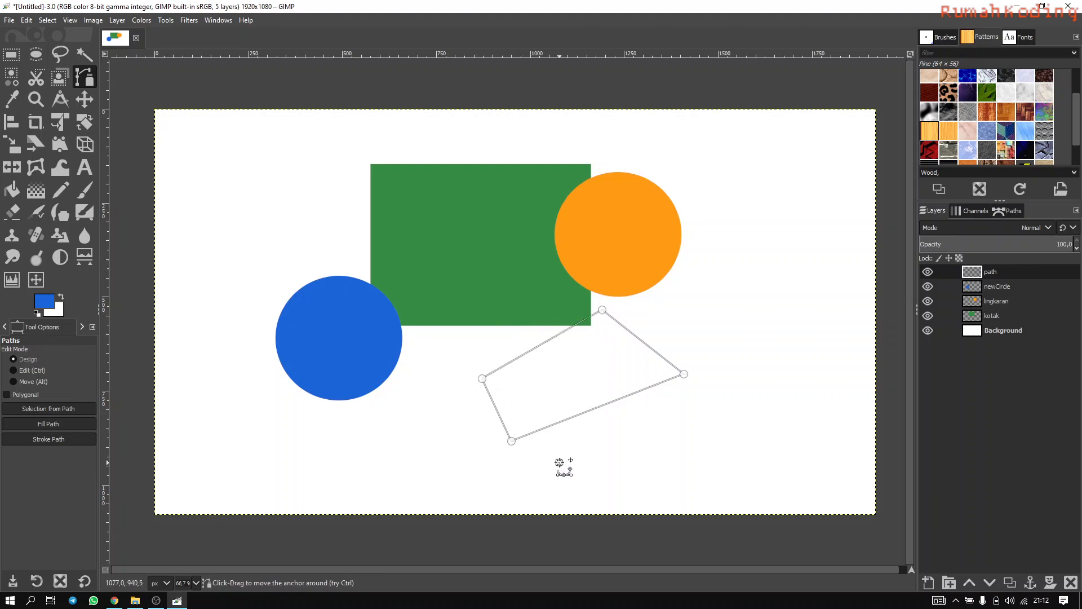
pyautogui.click(619, 468)
pyautogui.click(614, 409)
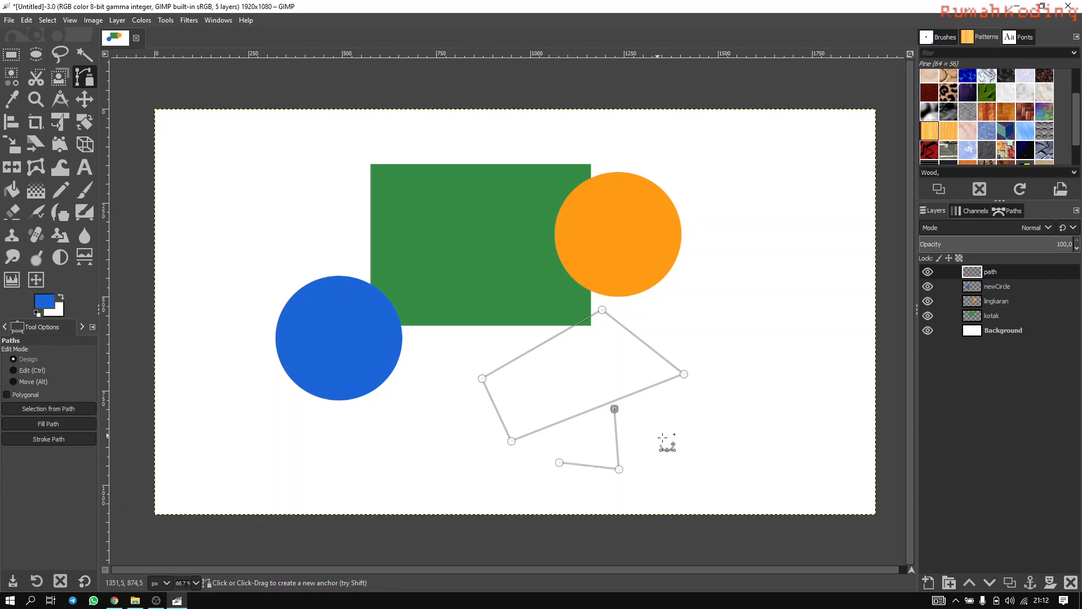
pyautogui.click(680, 439)
pyautogui.click(558, 447)
pyautogui.hotkey('ctrl', 'z')
pyautogui.hotkey('ctrl', 'z')
pyautogui.hotkey('ctrl', 'z')
pyautogui.hotkey('ctrl', 'z')
pyautogui.hotkey('ctrl', 'z')
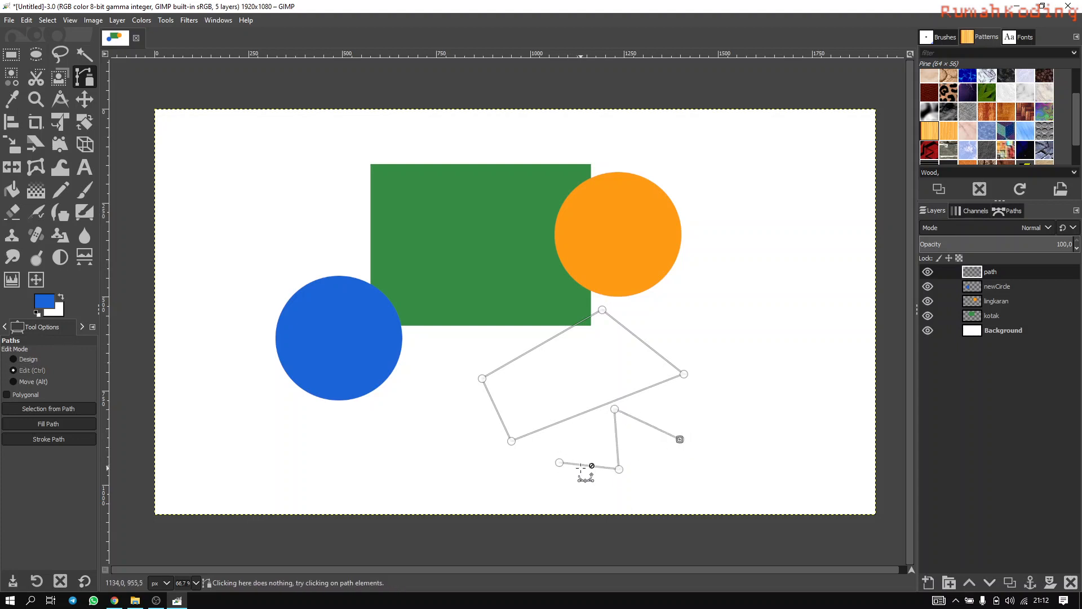
pyautogui.hotkey('ctrl', 'z')
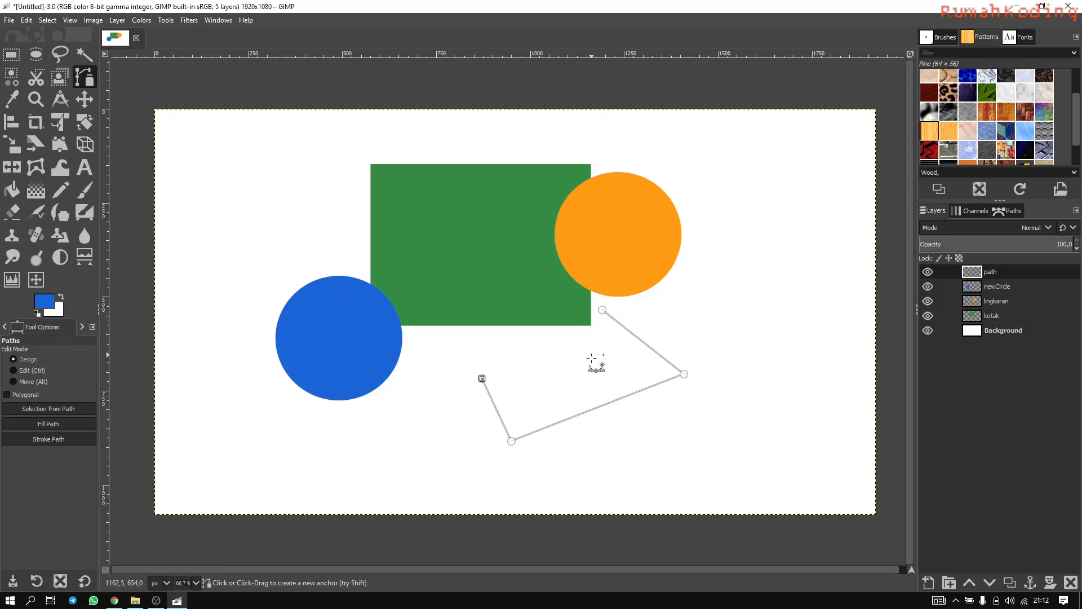
pyautogui.hotkey('ctrl', 'z')
pyautogui.hotkey('ctrl', 'z')
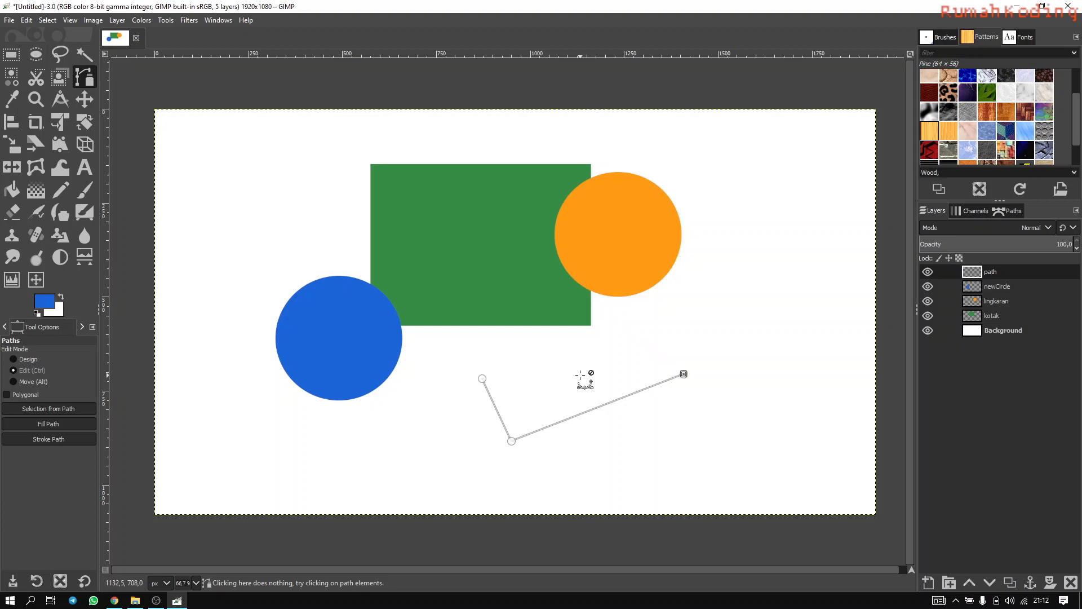
# Step: Add a fourth anchor below the orange circle, try closing the path without edit mode, and undo the whole path
pyautogui.click(619, 307)
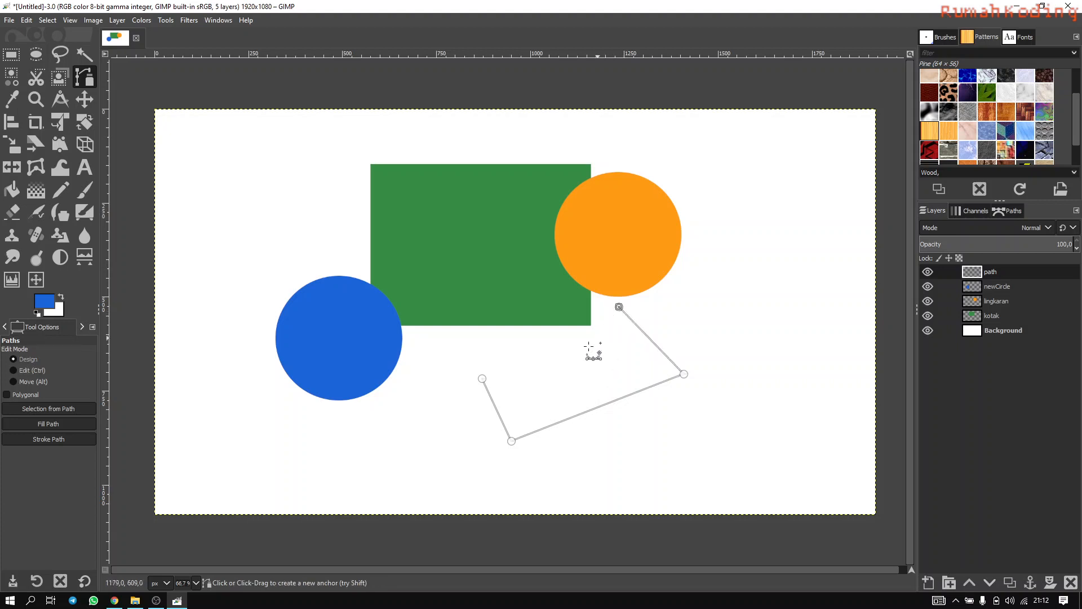
pyautogui.click(482, 378)
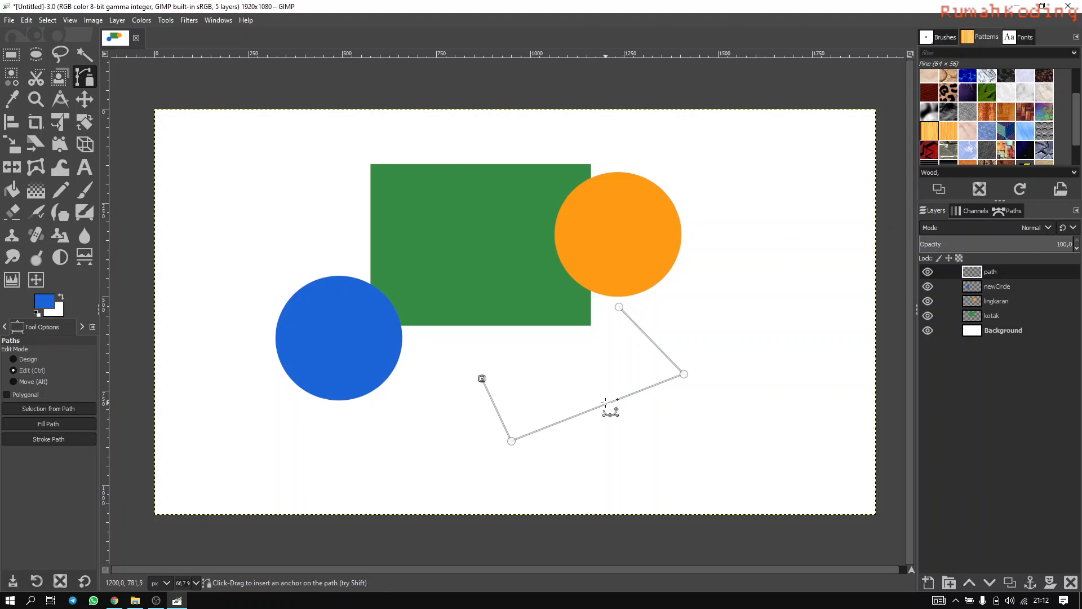
pyautogui.hotkey('ctrl', 'z')
pyautogui.hotkey('ctrl', 'z')
pyautogui.hotkey('ctrl', 'z')
pyautogui.hotkey('ctrl', 'z')
pyautogui.hotkey('ctrl', 'z')
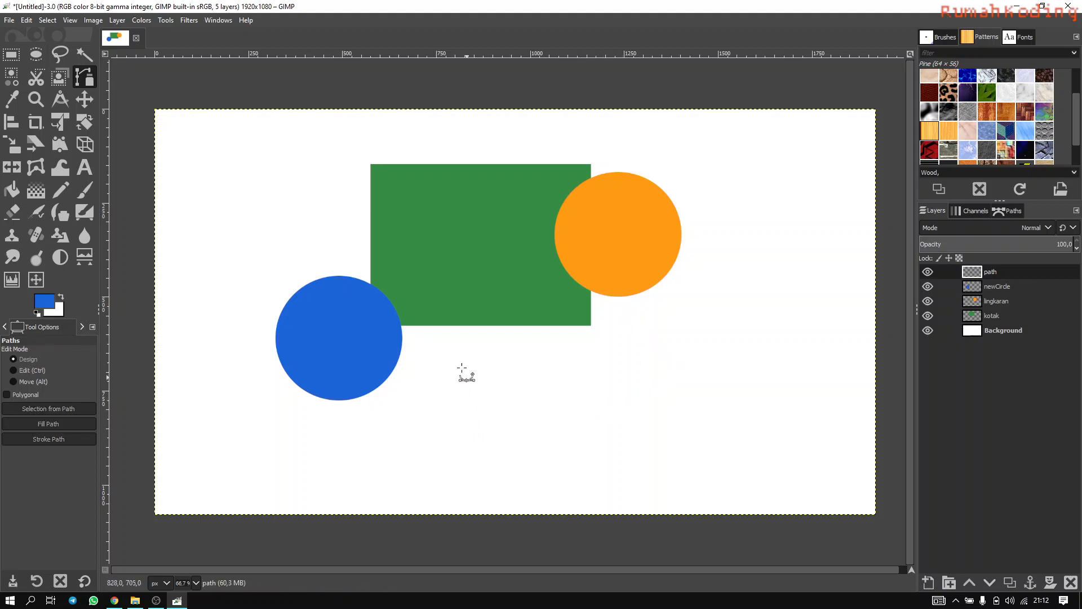
# Step: Draw a closed four-sided path with straight segments below the green rectangle and make a selection from it
pyautogui.click(455, 362)
pyautogui.click(411, 458)
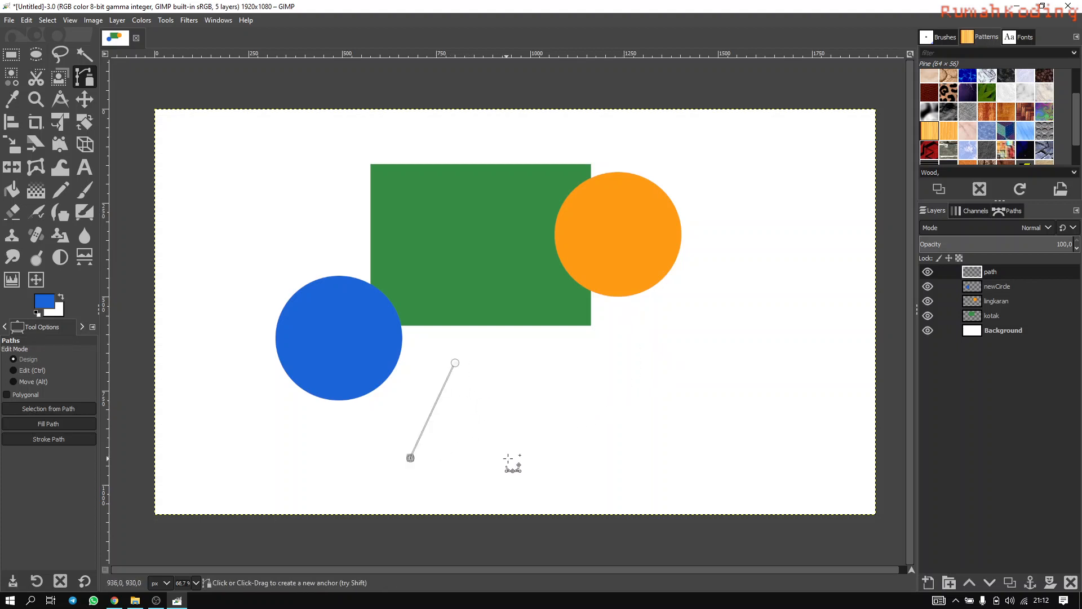
pyautogui.click(533, 458)
pyautogui.click(563, 349)
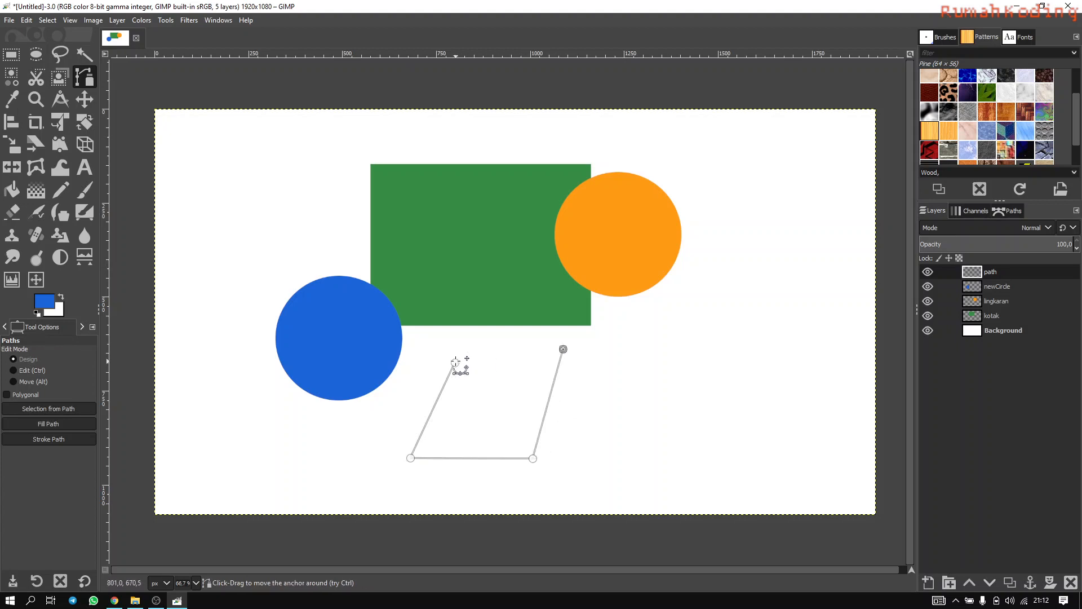
pyautogui.press('ctrl')
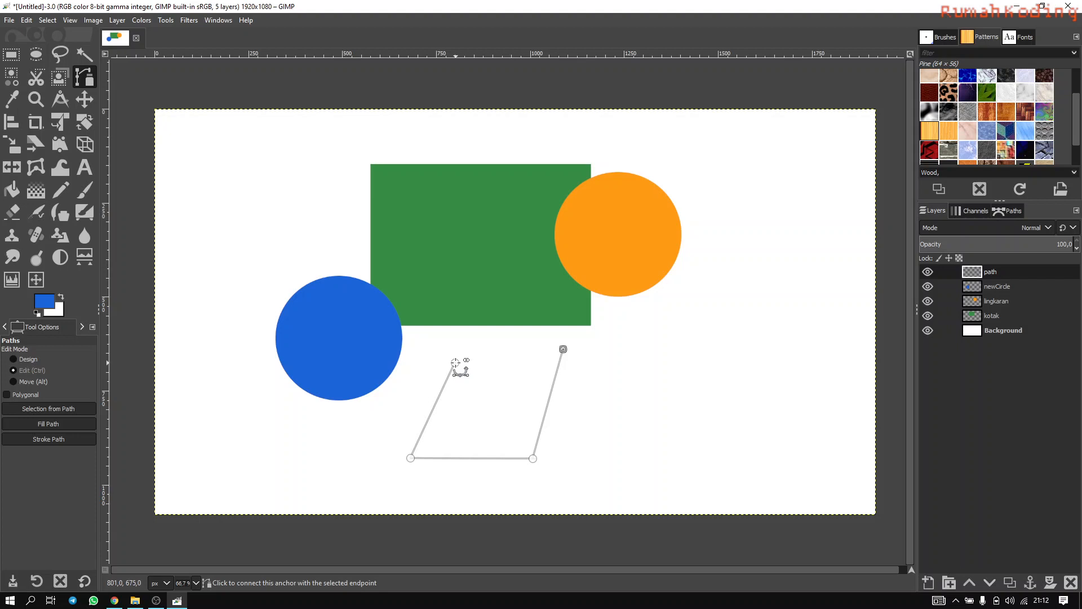
pyautogui.keyDown('ctrl'); pyautogui.click(455, 363); pyautogui.keyUp('ctrl')
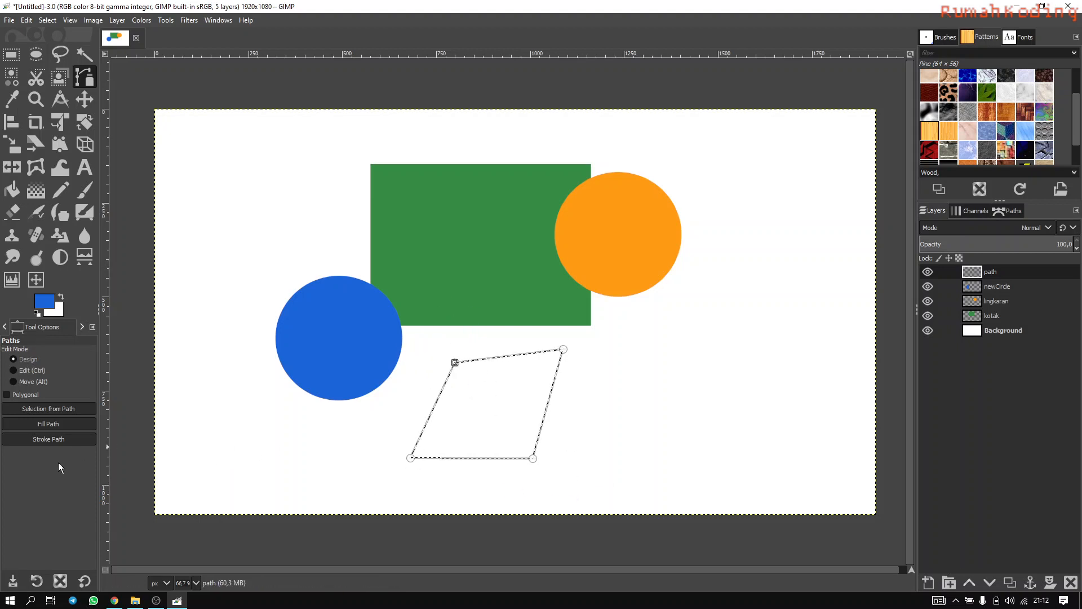
# Step: Move the active four-sided path up and to the right, and switch the Move tool to picking a path
pyautogui.click(83, 102)
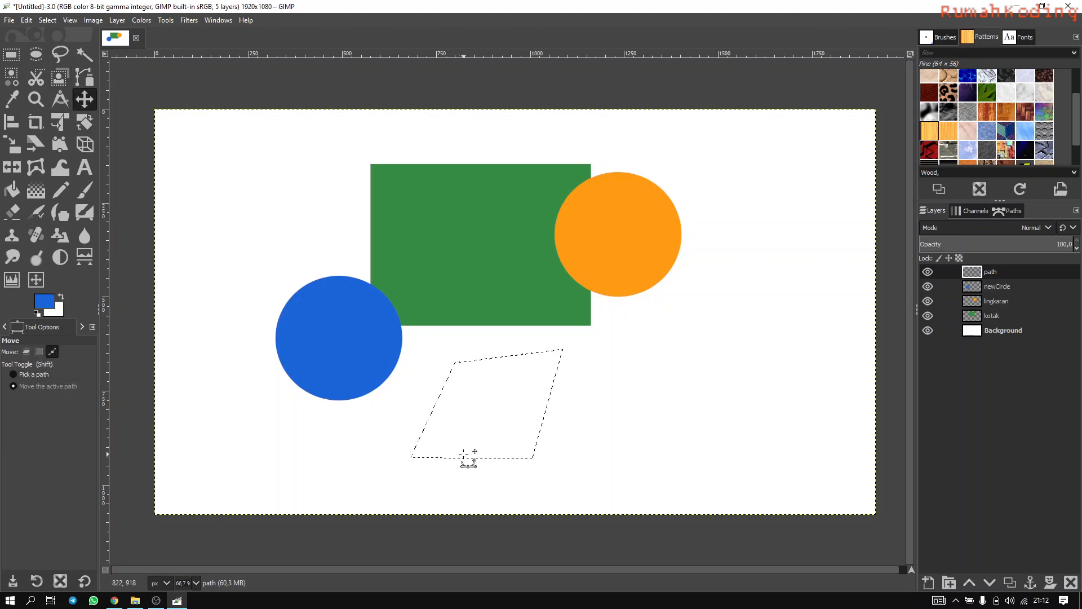
pyautogui.moveTo(463, 454); pyautogui.dragTo(568, 425)
pyautogui.click(33, 375)
# Step: Rename the unnamed four-sided path as "ptahsaya"
pyautogui.click(1015, 214)
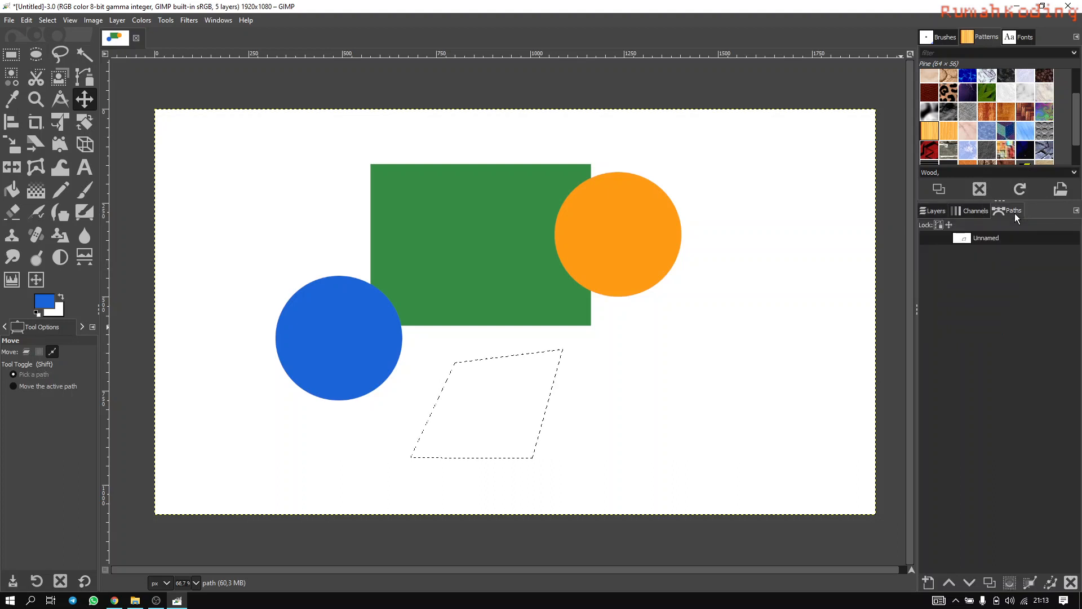
pyautogui.doubleClick(990, 238)
pyautogui.write('ptahsaya')
# Step: Toggle the visibility of the ptahsaya path on and off several times, leaving it shown
pyautogui.click(927, 238)
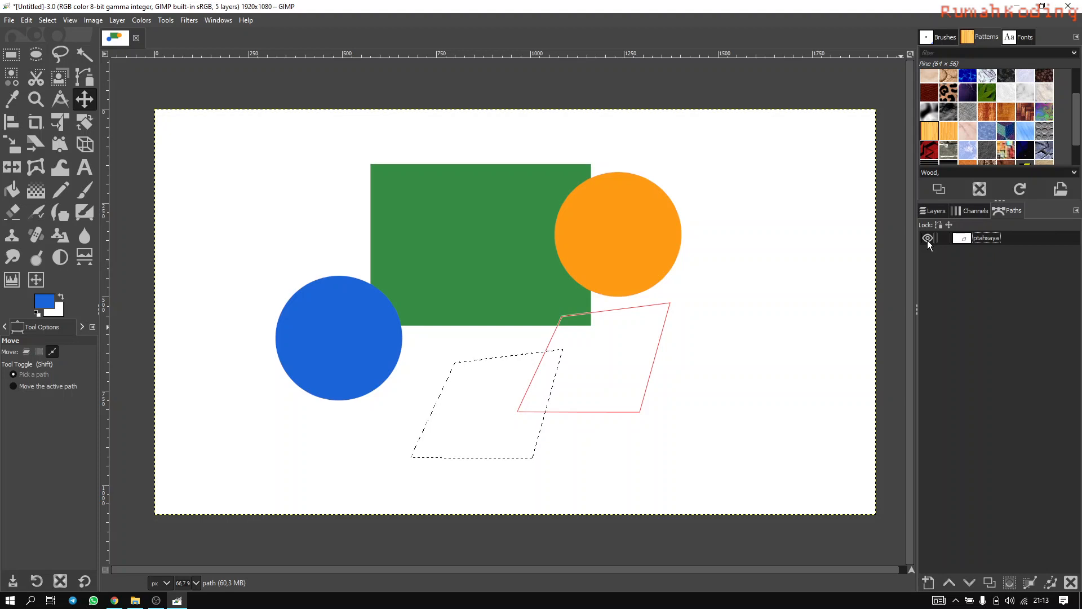
pyautogui.click(927, 239)
pyautogui.click(927, 239)
pyautogui.click(927, 239)
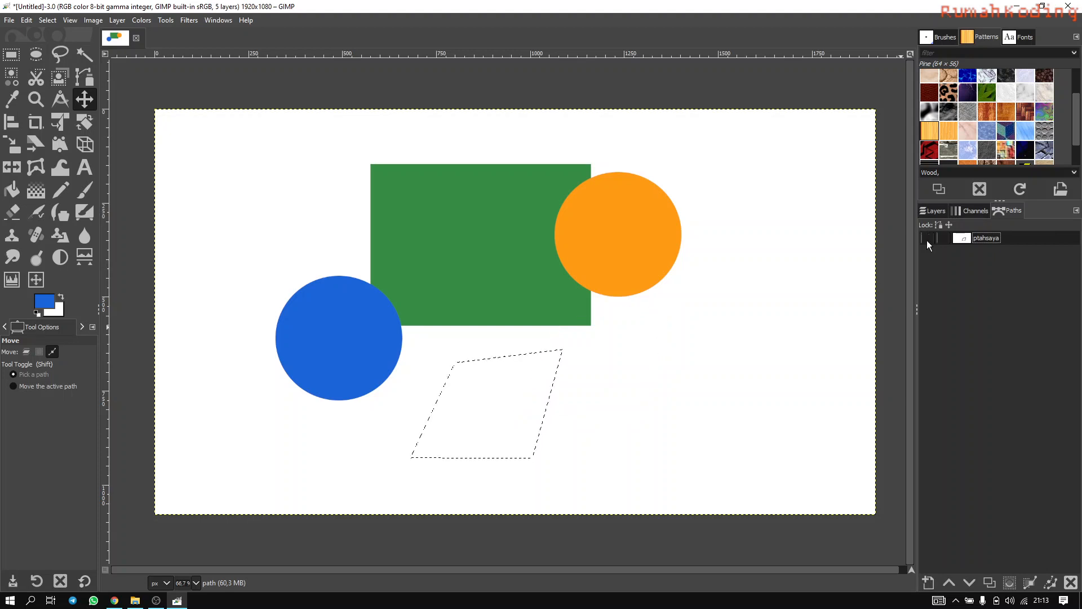
pyautogui.click(927, 239)
pyautogui.click(925, 238)
pyautogui.click(926, 238)
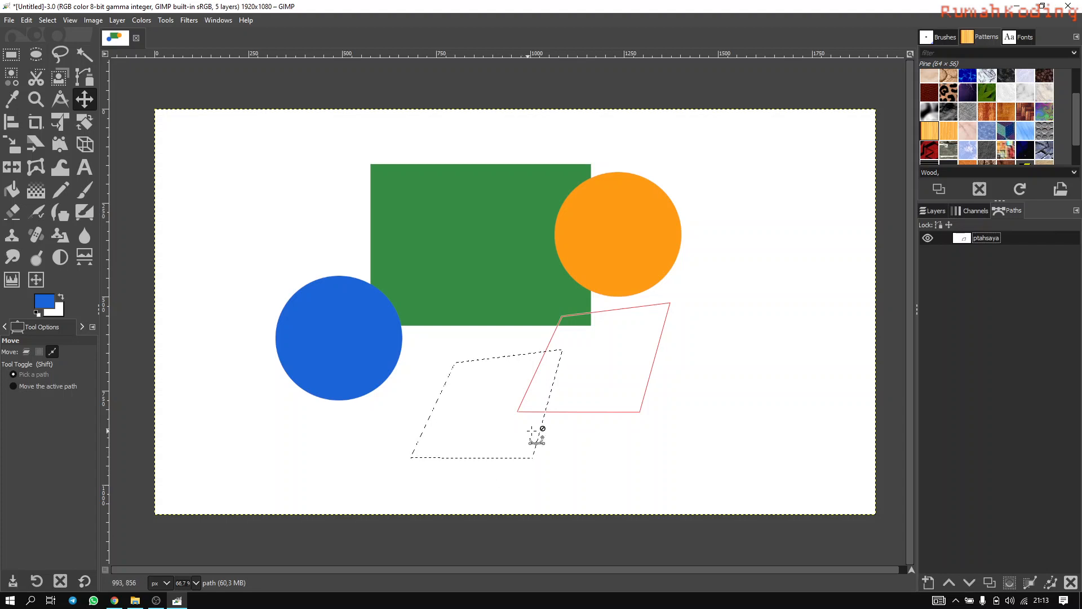
pyautogui.click(928, 238)
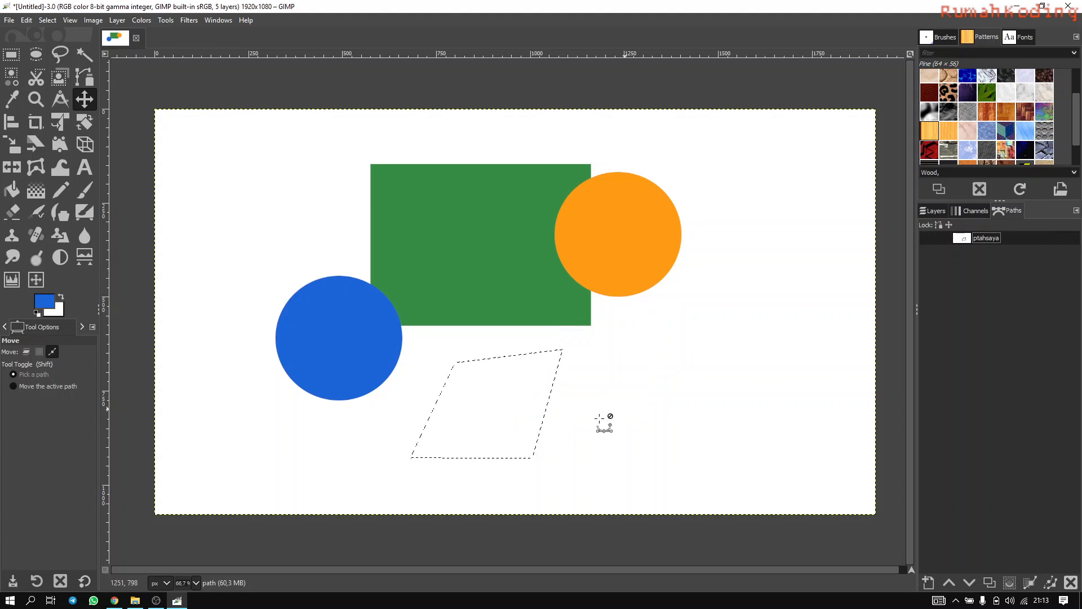
pyautogui.click(928, 238)
# Step: Clear the selection and move the ptahsaya path below the green rectangle with the Move the active path option
pyautogui.click(47, 20)
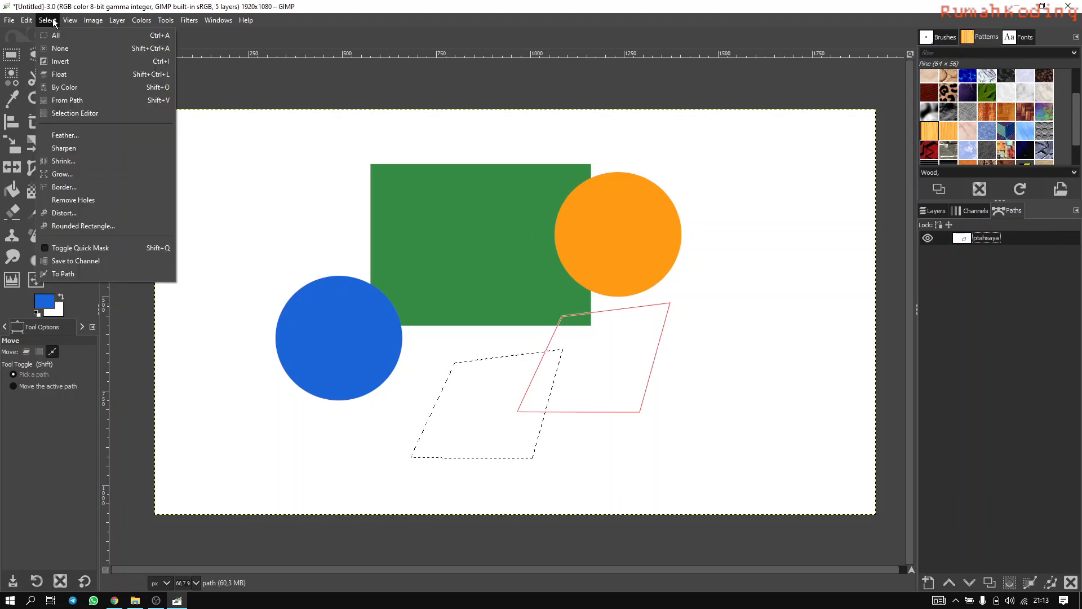
pyautogui.click(61, 48)
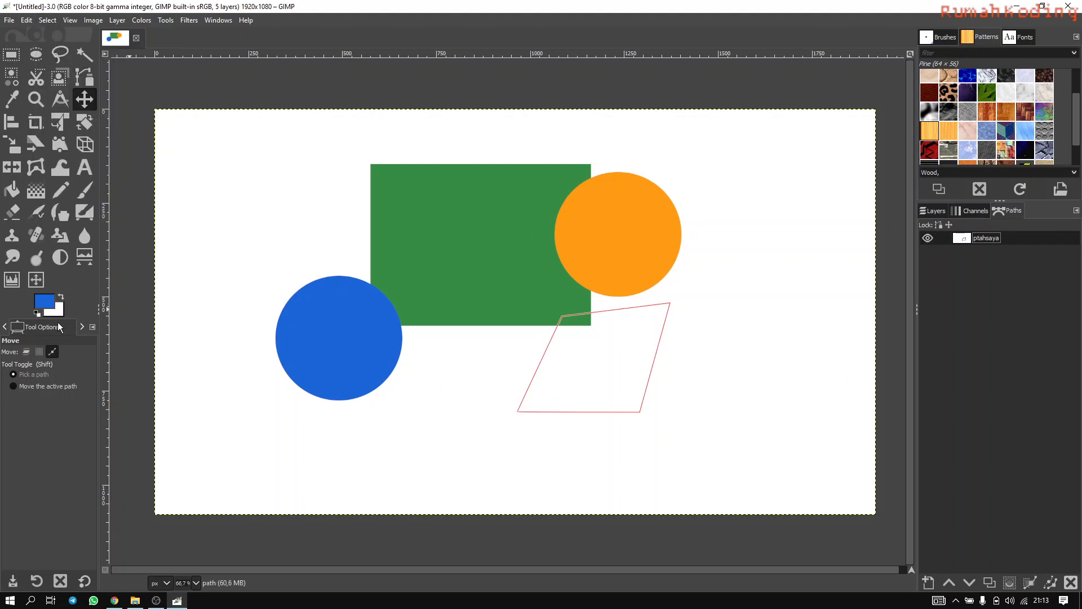
pyautogui.click(52, 351)
pyautogui.moveTo(550, 346); pyautogui.dragTo(458, 401)
pyautogui.click(16, 388)
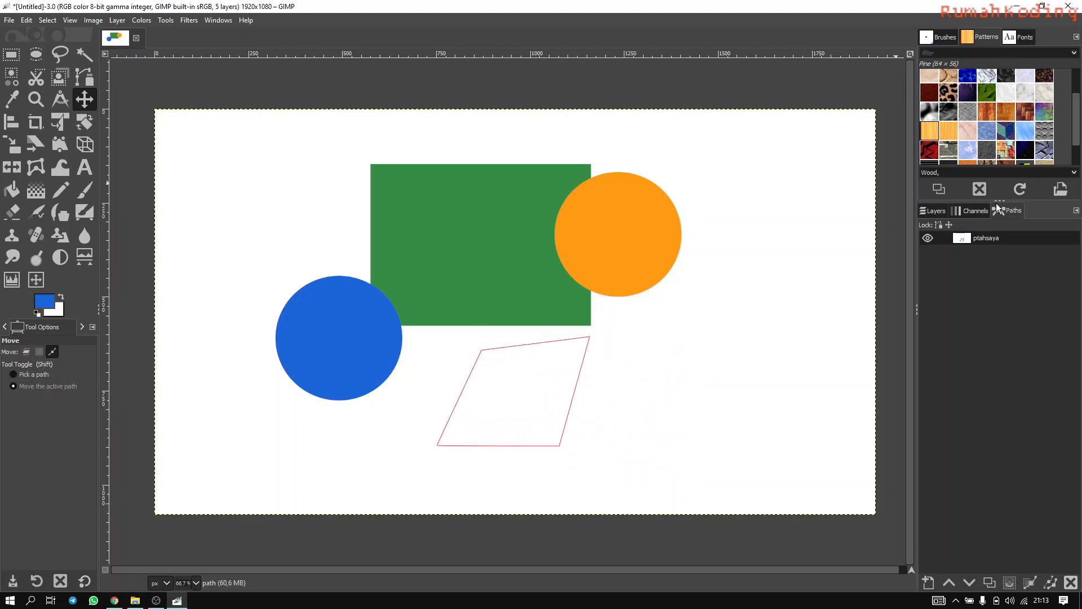
# Step: Draw a closed five-pointed star path below and to the right of the orange circle and make a selection from it
pyautogui.click(933, 211)
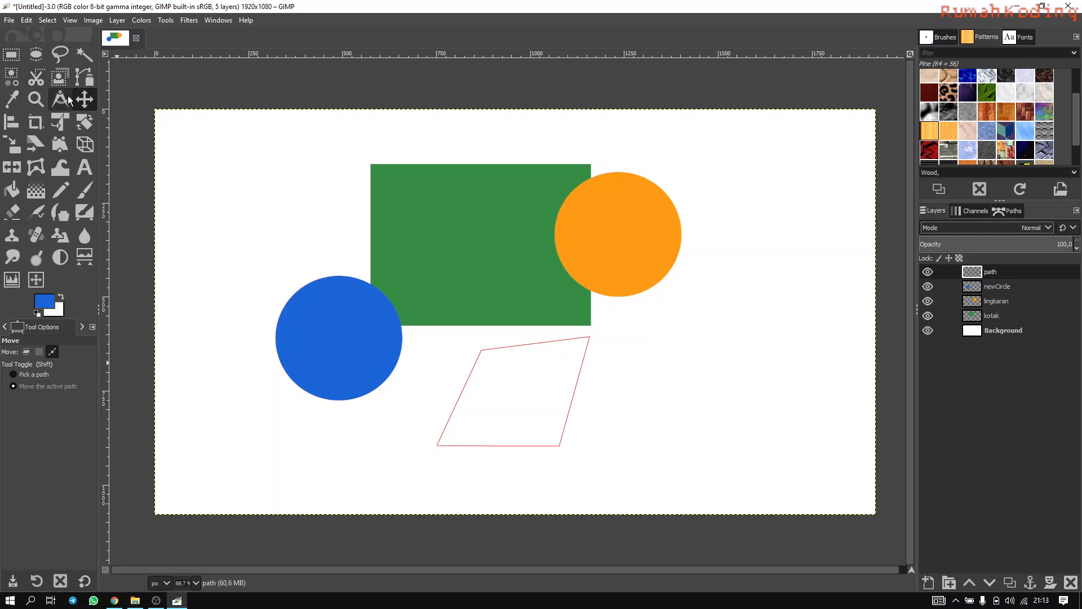
pyautogui.click(83, 83)
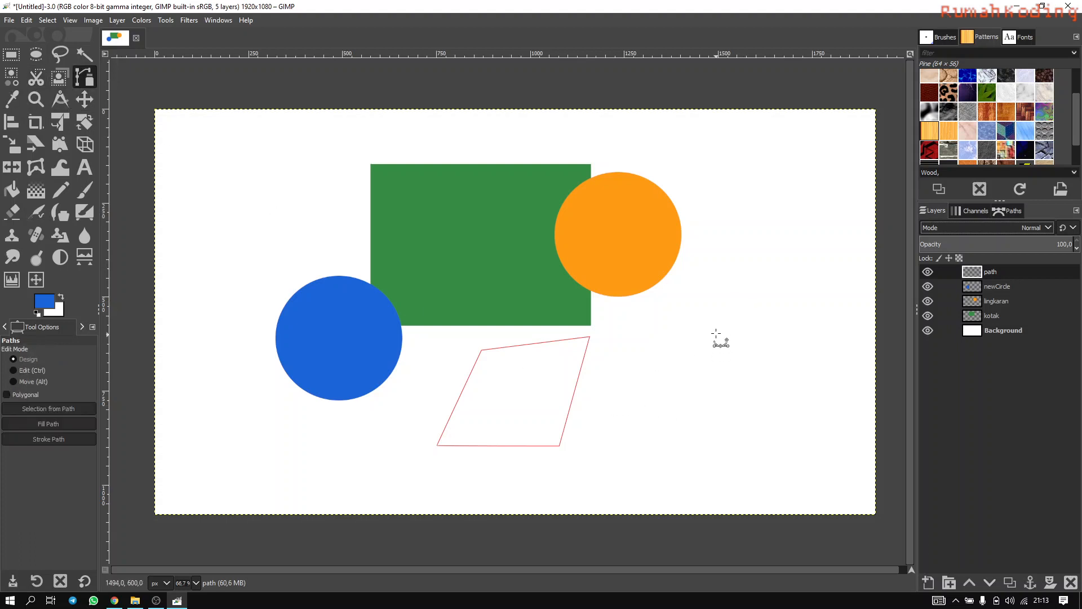
pyautogui.moveTo(681, 433); pyautogui.dragTo(685, 428)
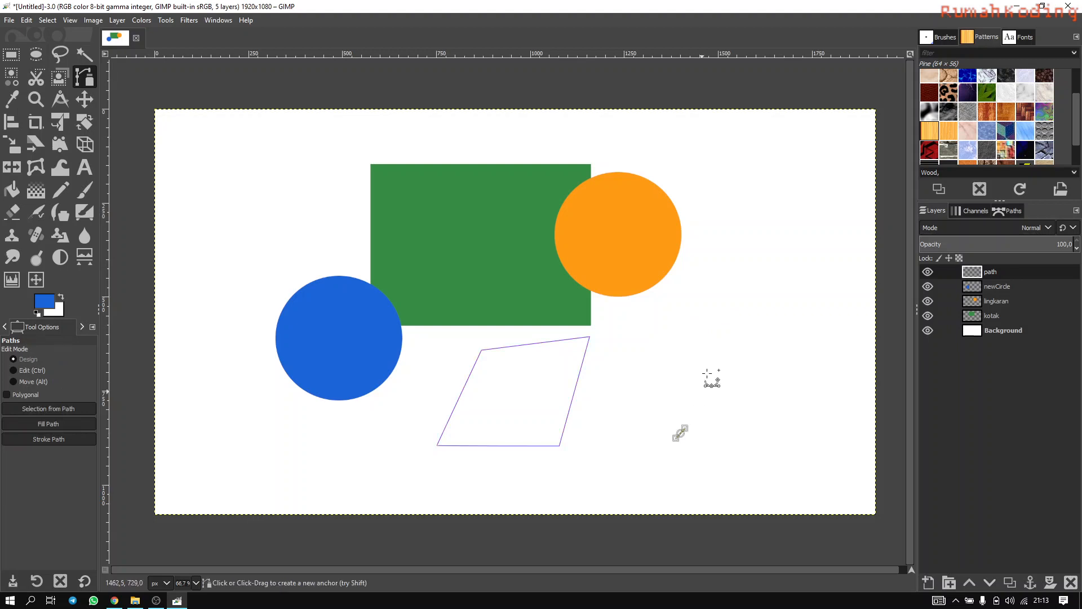
pyautogui.click(739, 295)
pyautogui.click(784, 439)
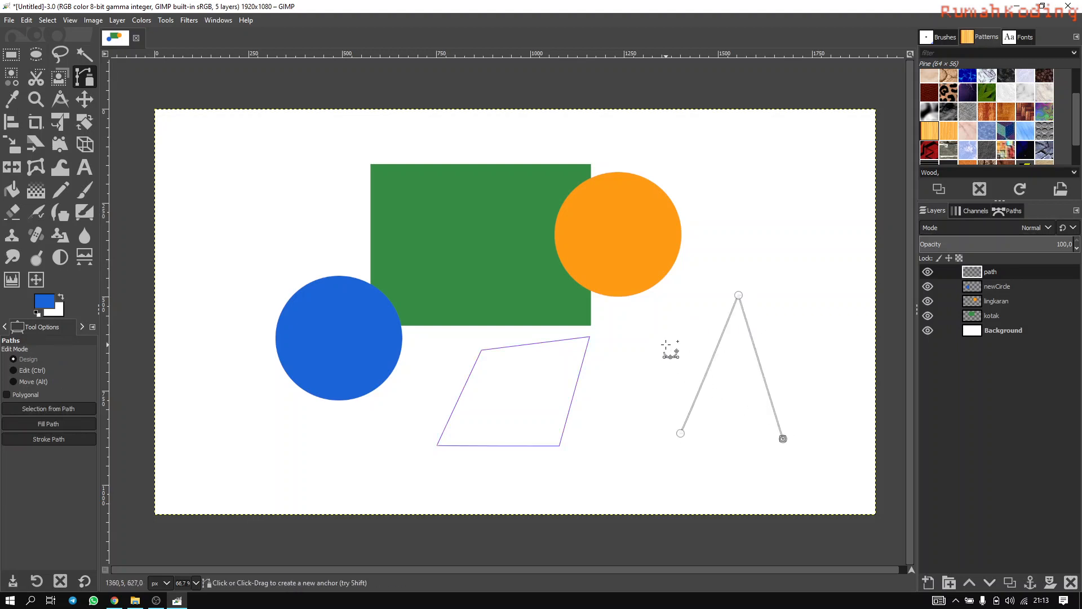
pyautogui.click(647, 345)
pyautogui.click(824, 330)
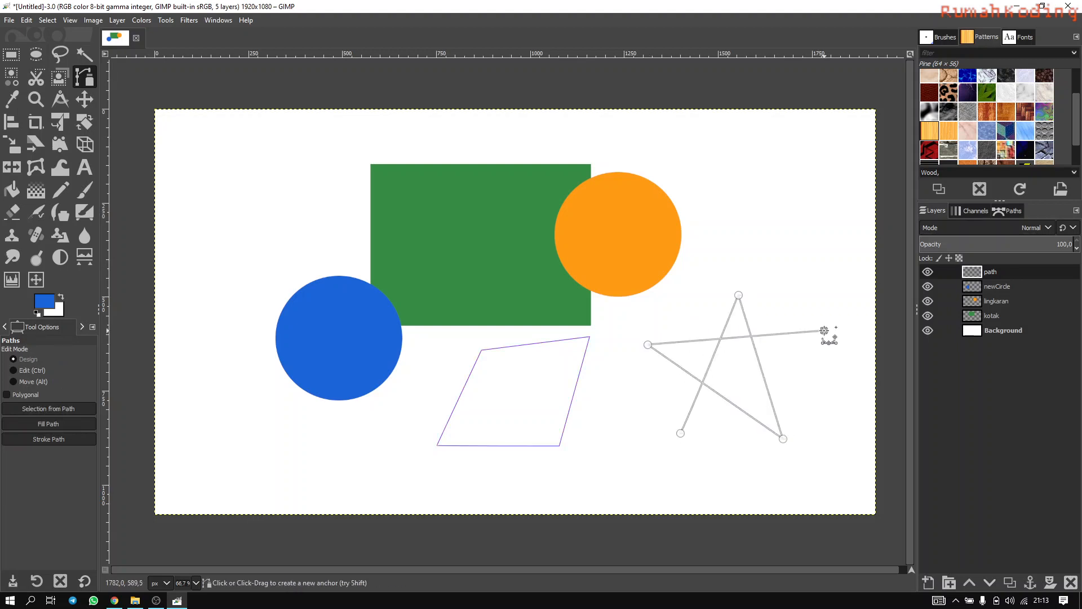
pyautogui.keyDown('ctrl'); pyautogui.click(680, 433); pyautogui.keyUp('ctrl')
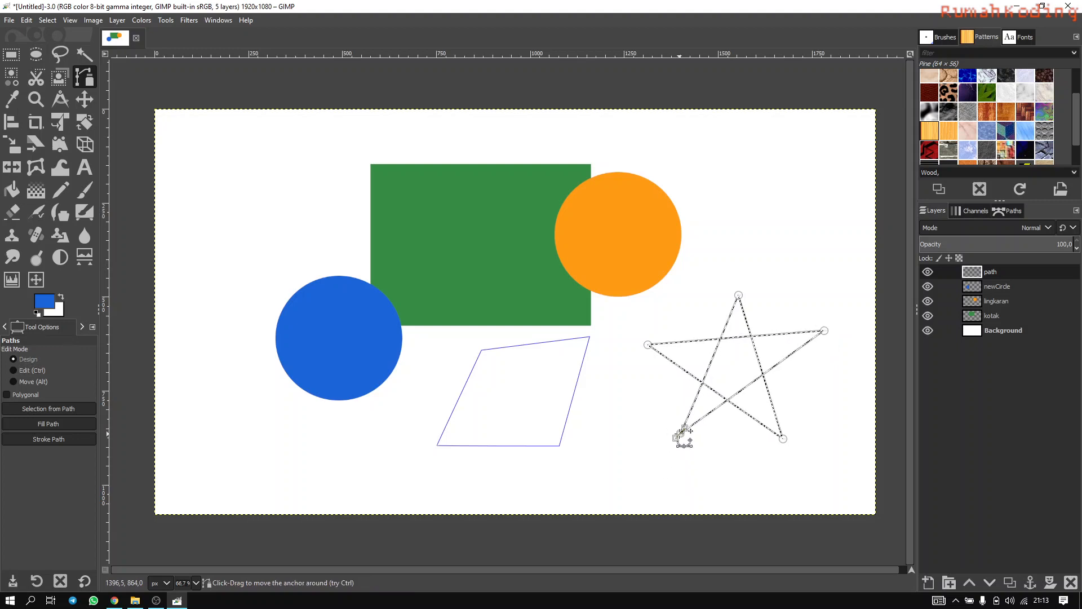
# Step: Rename the visible five-pointed path as "star" and clear the selection
pyautogui.click(1006, 212)
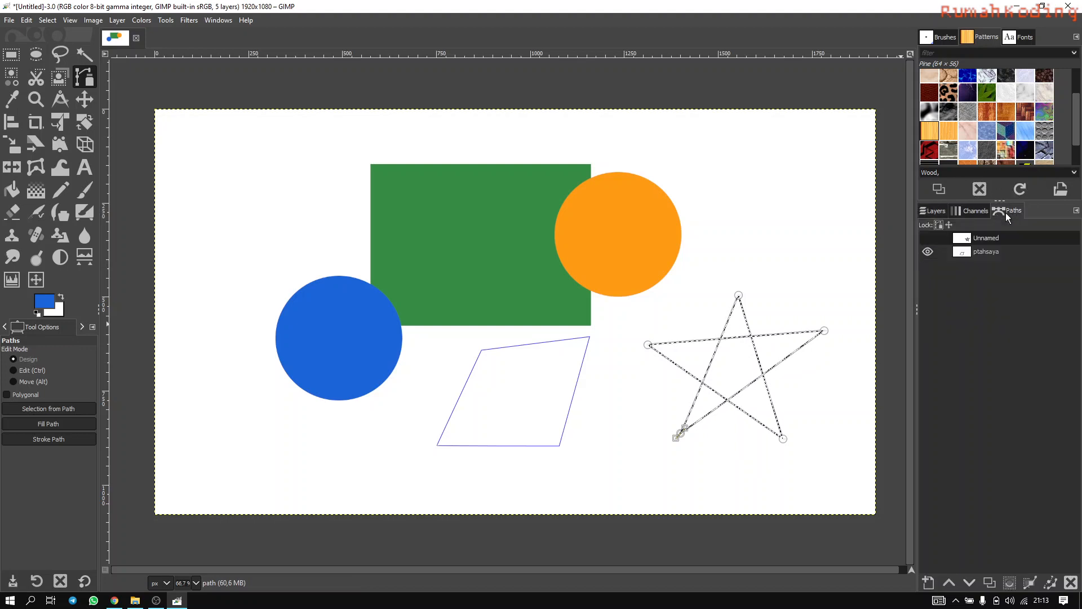
pyautogui.doubleClick(985, 242)
pyautogui.write('star')
pyautogui.press('Return')
pyautogui.click(49, 20)
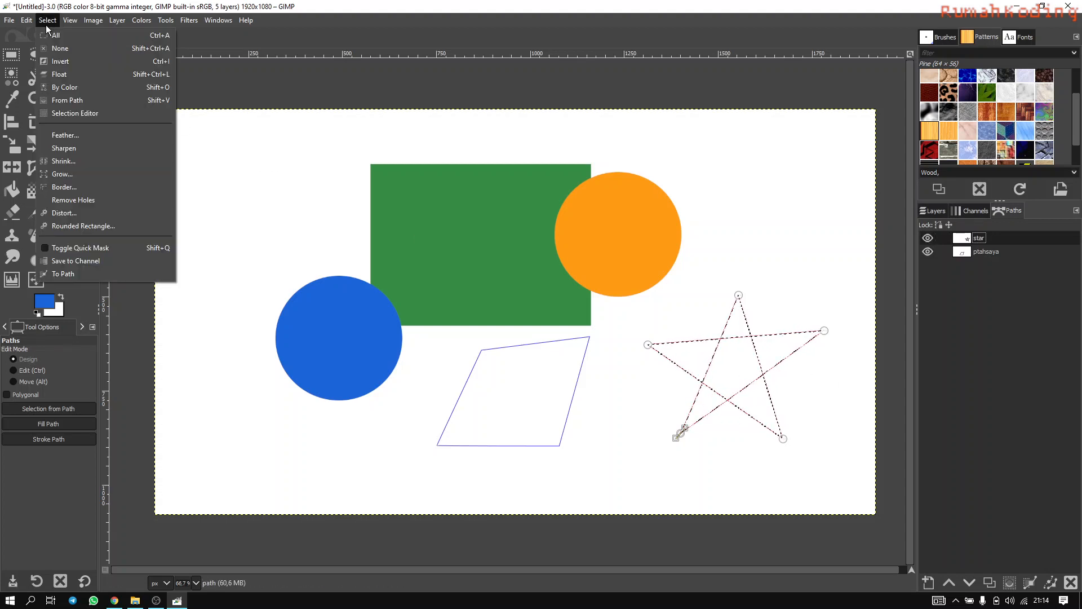
pyautogui.click(63, 52)
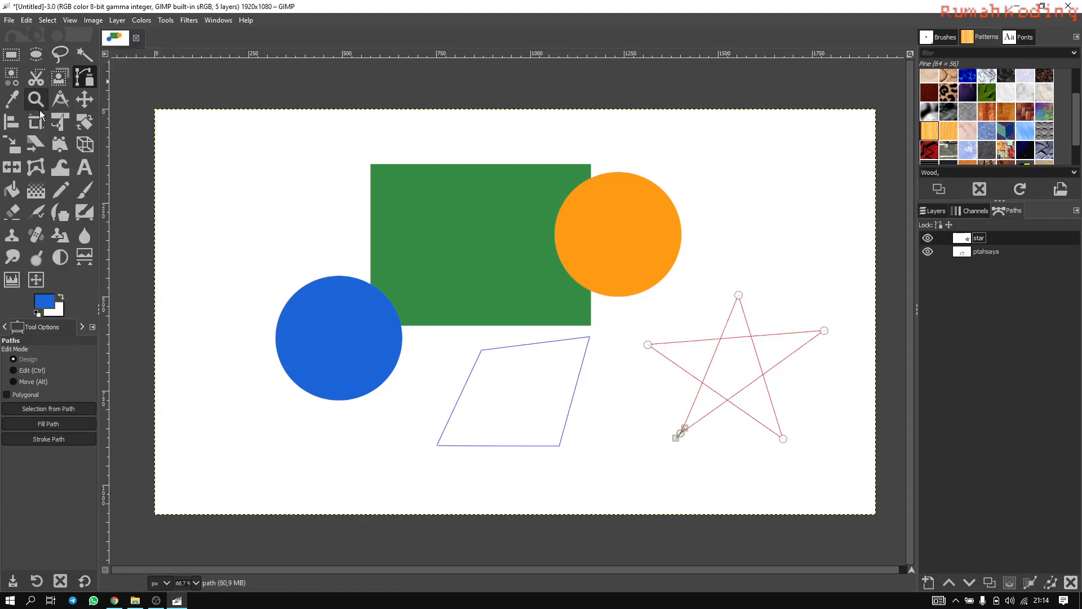
# Step: Move the star path about 61 px right and 72 px up, and the ptahsaya path slightly right and down, activating each path first
pyautogui.click(85, 101)
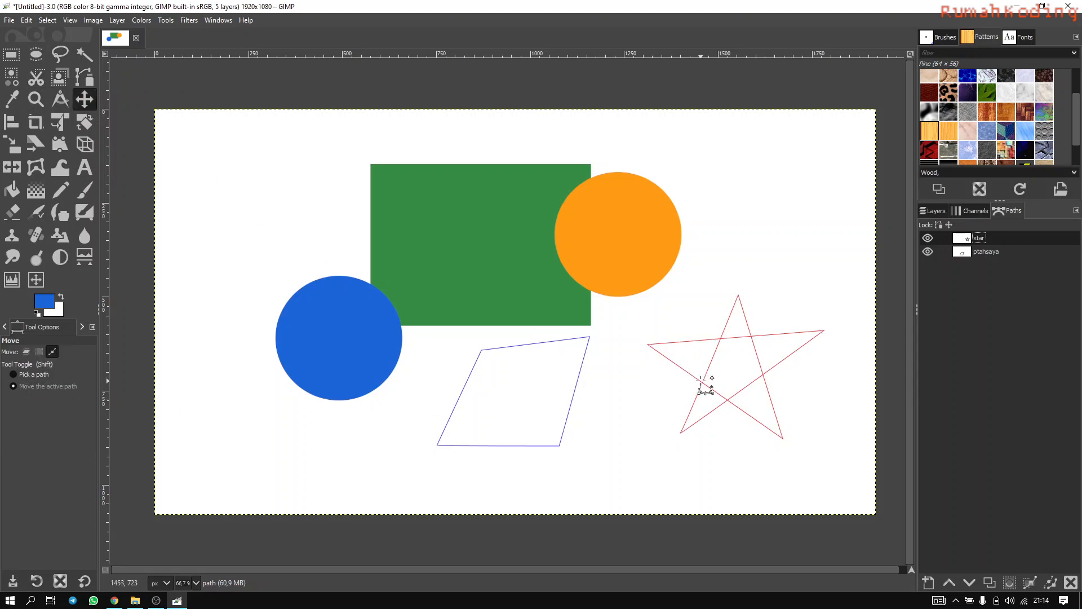
pyautogui.click(990, 252)
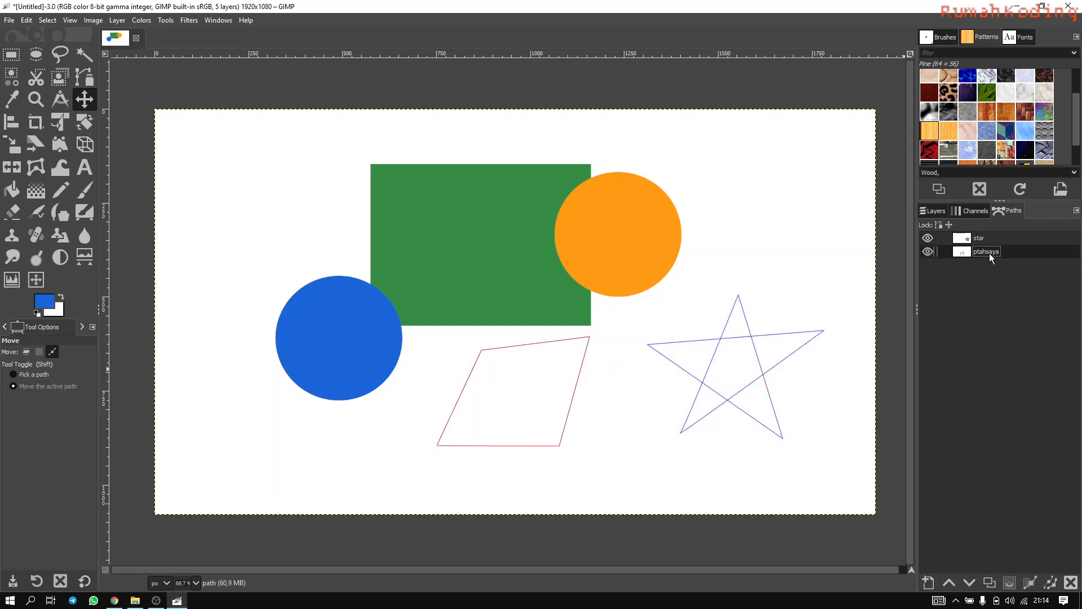
pyautogui.click(989, 236)
pyautogui.click(991, 252)
pyautogui.click(979, 239)
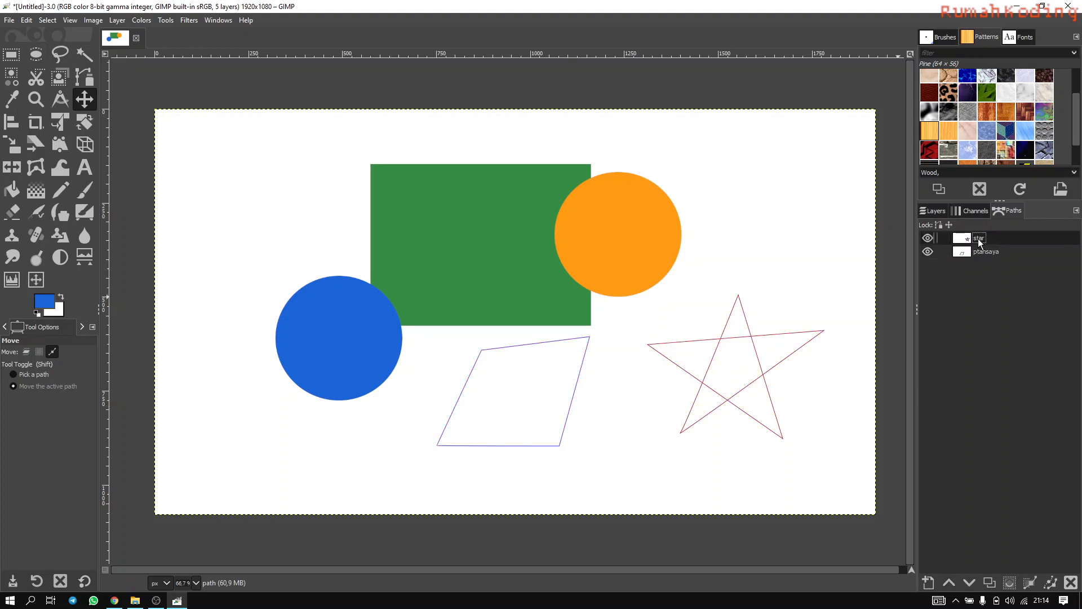
pyautogui.moveTo(706, 383); pyautogui.dragTo(728, 357)
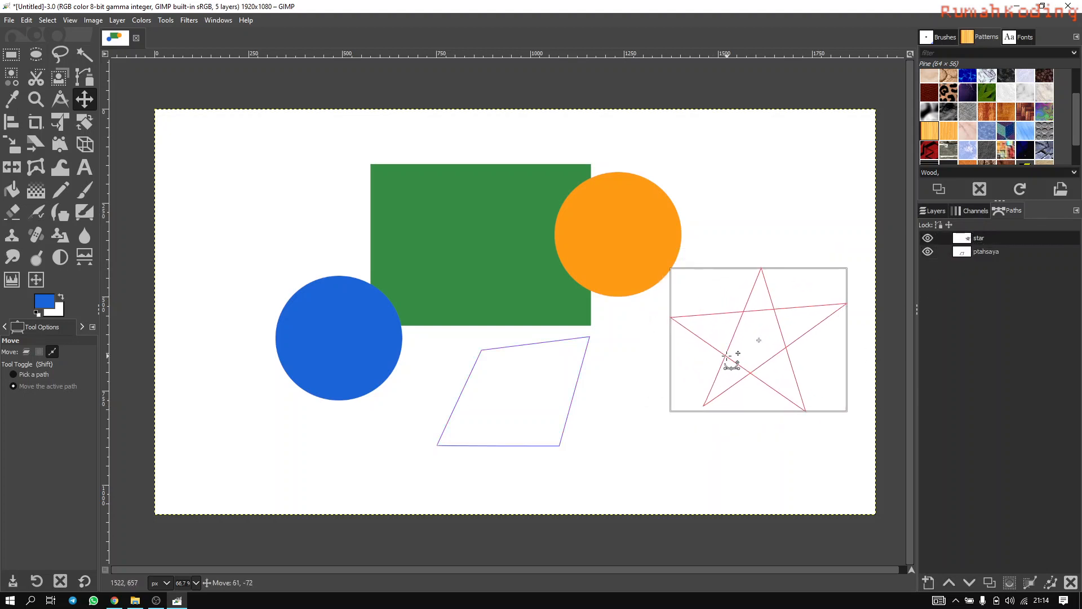
pyautogui.click(986, 251)
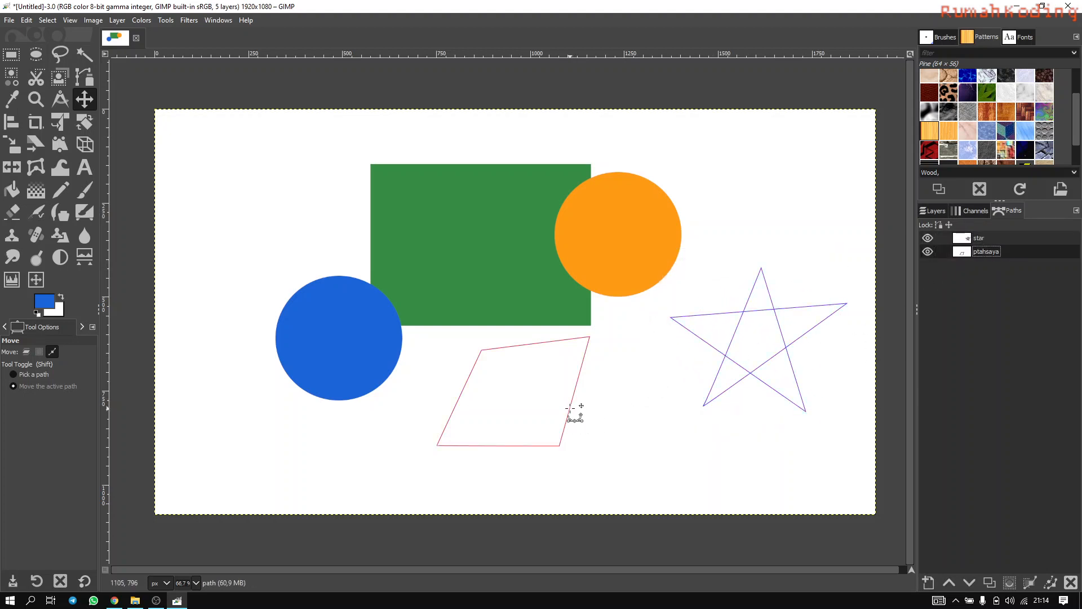
pyautogui.moveTo(571, 407); pyautogui.dragTo(617, 418)
# Step: Set the Move tool to pick a path, and move the star path down and left and the ptahsaya path left
pyautogui.click(34, 374)
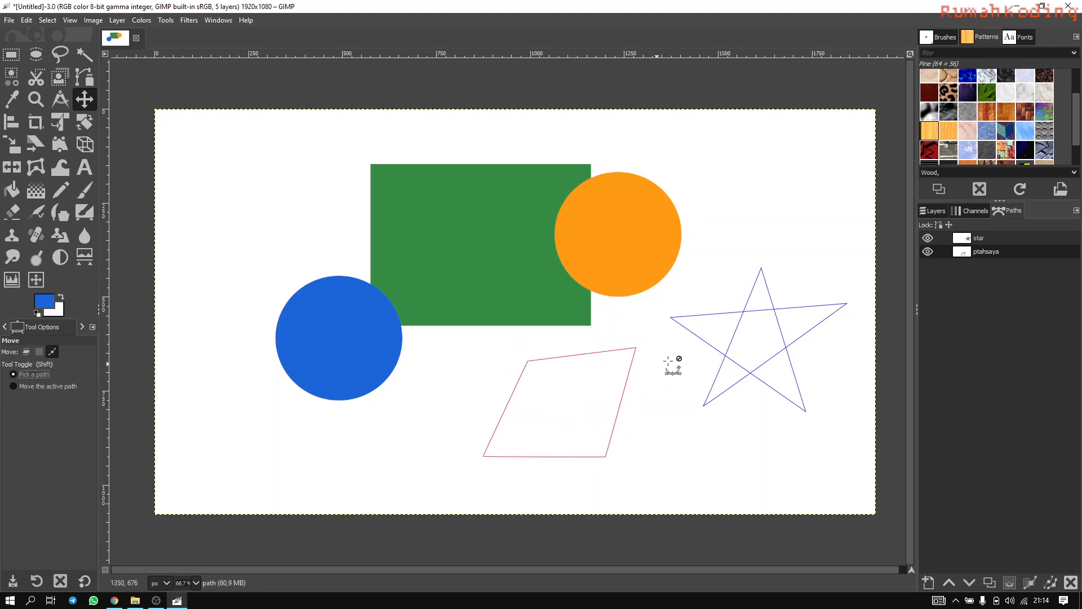
pyautogui.moveTo(735, 360); pyautogui.dragTo(721, 416)
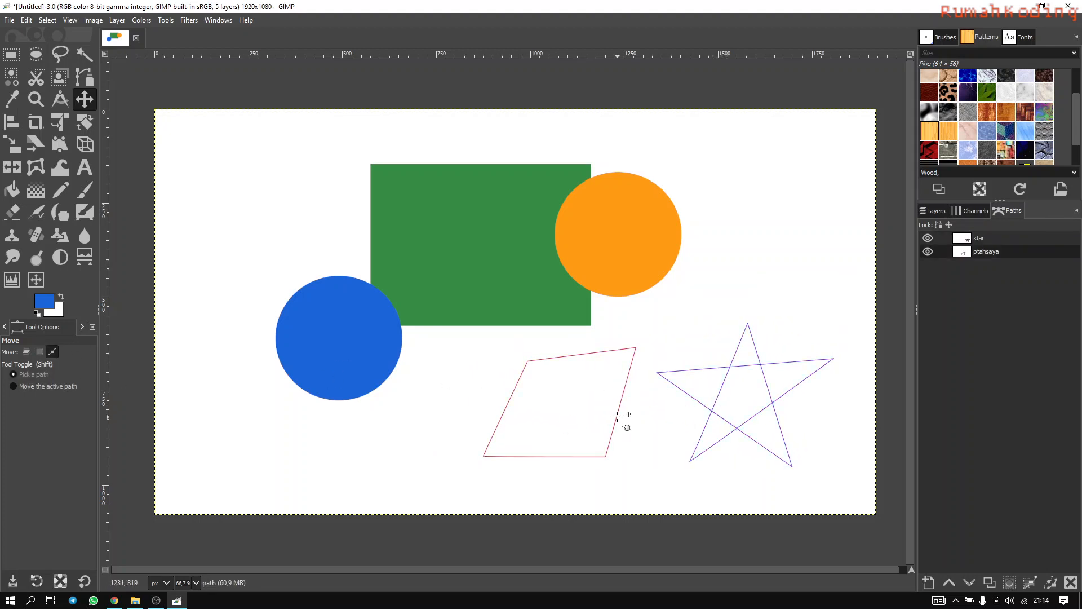
pyautogui.moveTo(618, 417); pyautogui.dragTo(531, 414)
pyautogui.moveTo(708, 407); pyautogui.dragTo(677, 406)
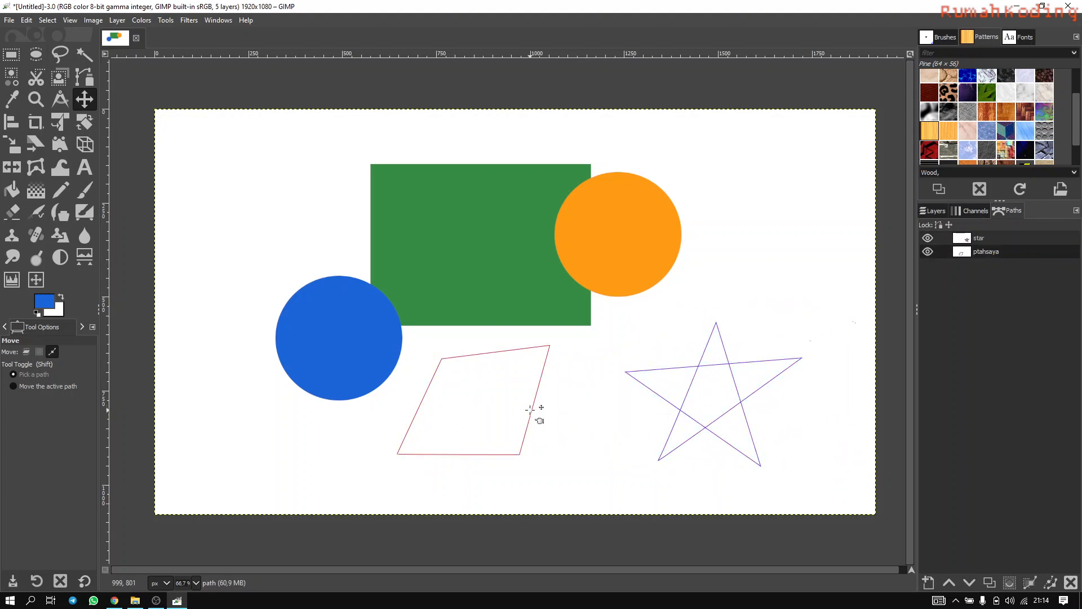